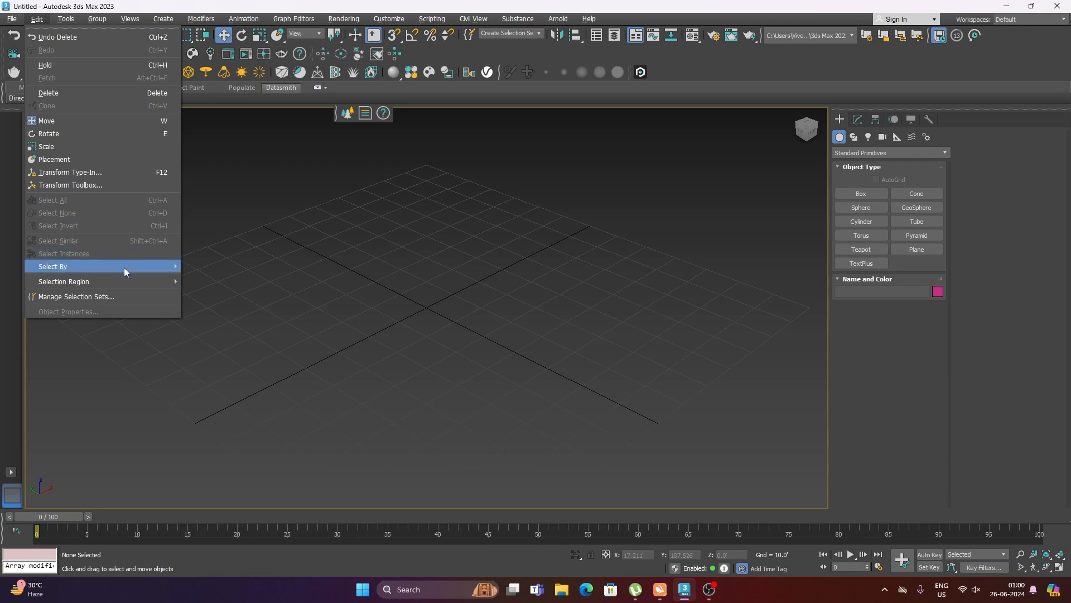
Step: Create a box about 19.7' long, 23.5' wide and 18.7' high on the grid, left of the origin
mouse_move(124, 267)
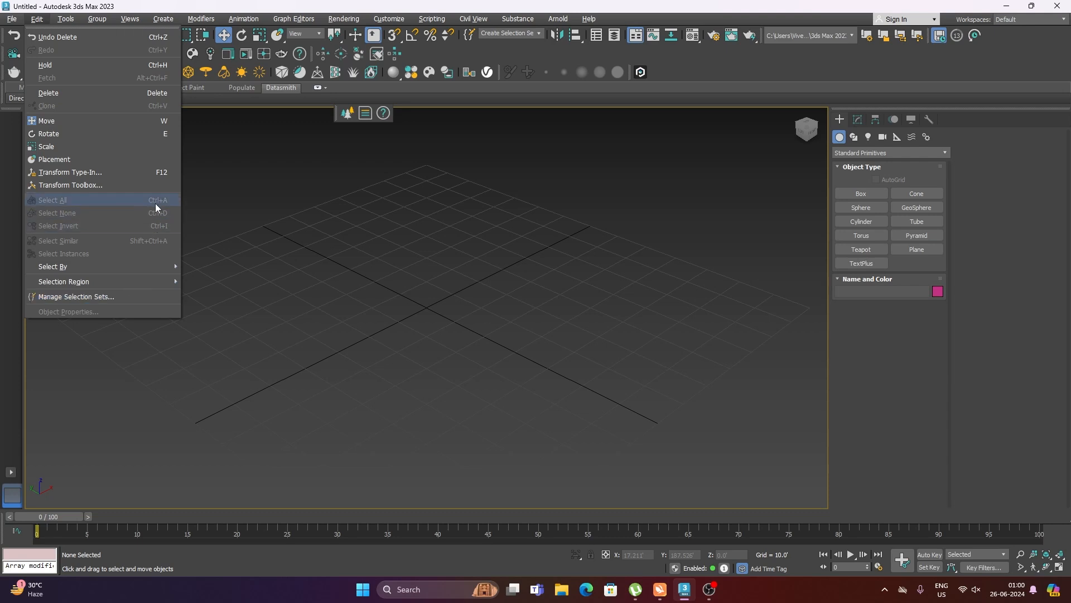
left_click(850, 193)
left_click(849, 193)
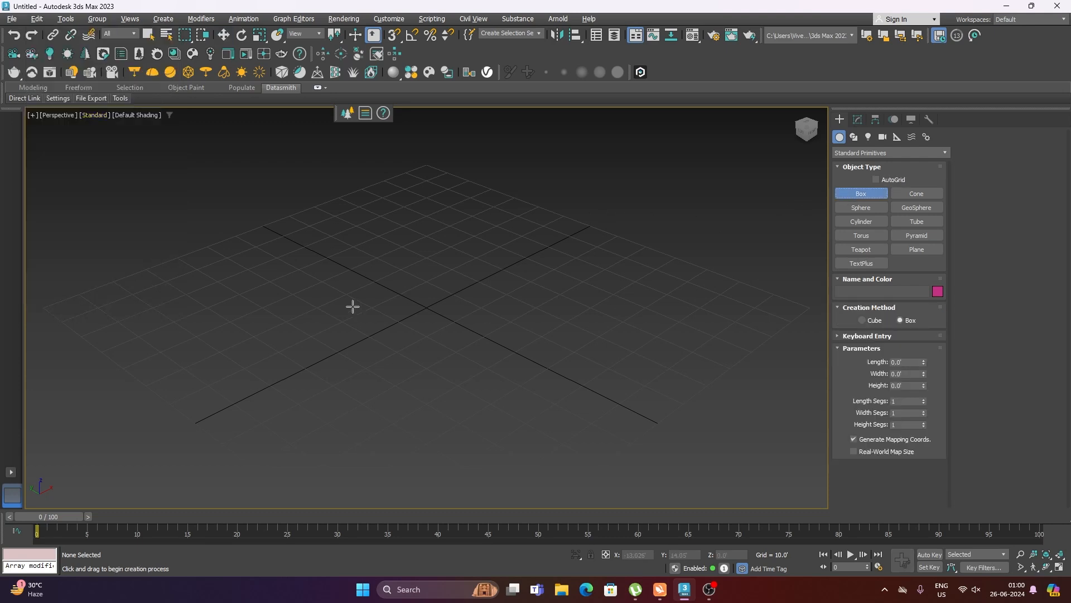
left_click_drag(331, 270, 310, 326)
left_click(316, 257)
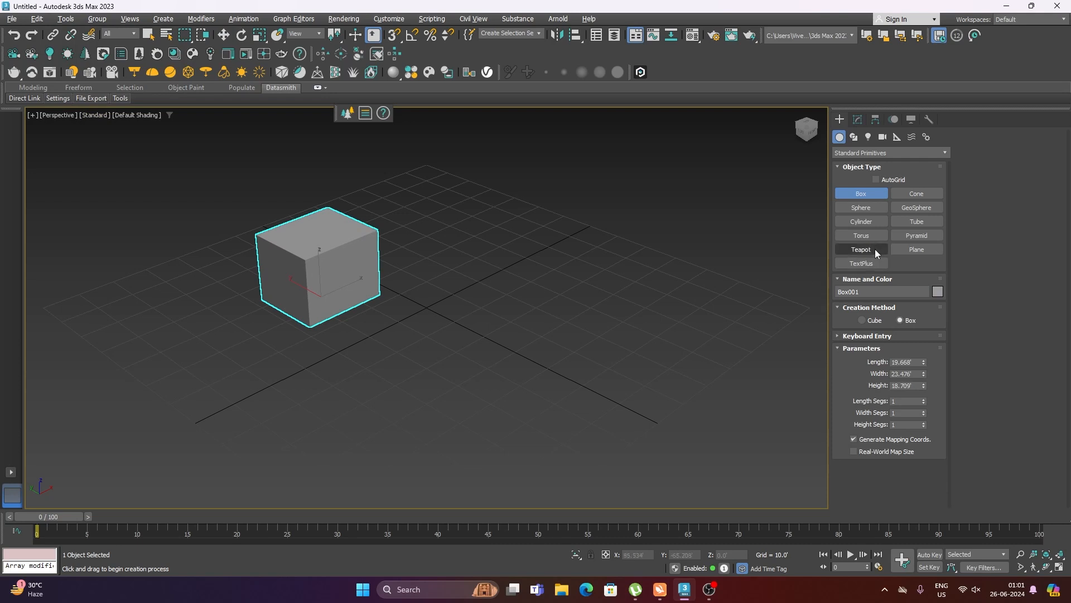
Step: Create a sphere with a radius of about 14.4' beside the box and a pointed cone to the sphere's right
left_click(861, 207)
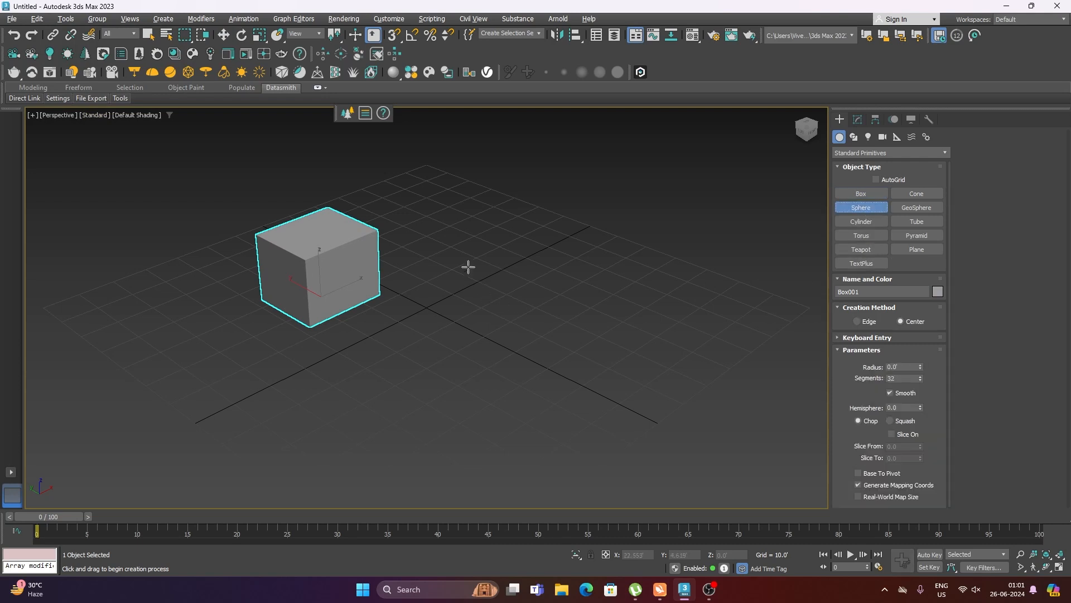
left_click_drag(466, 260, 503, 274)
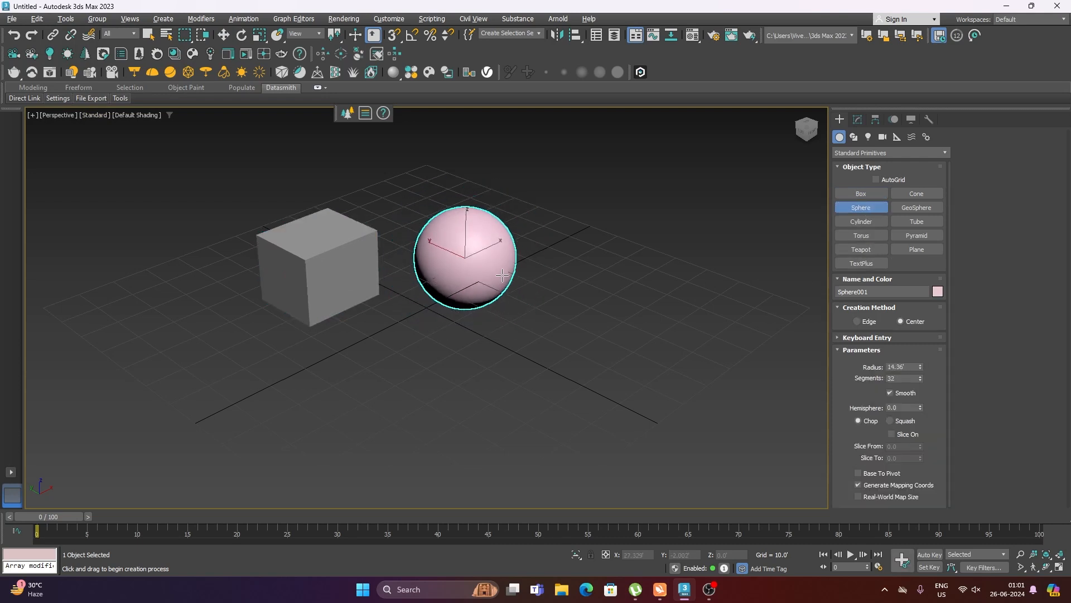
left_click(905, 208)
left_click(917, 194)
left_click_drag(570, 300, 602, 306)
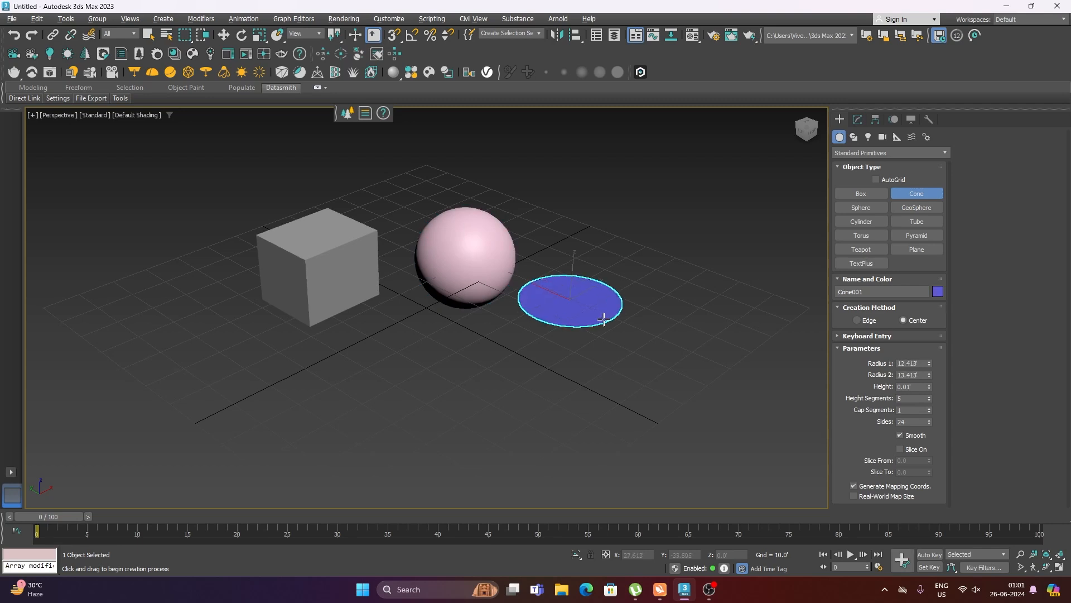
left_click(491, 365)
Step: Create a torus with radii of about 13' and 2.3' in front of the box, and a teapot in front of the sphere
left_click(873, 238)
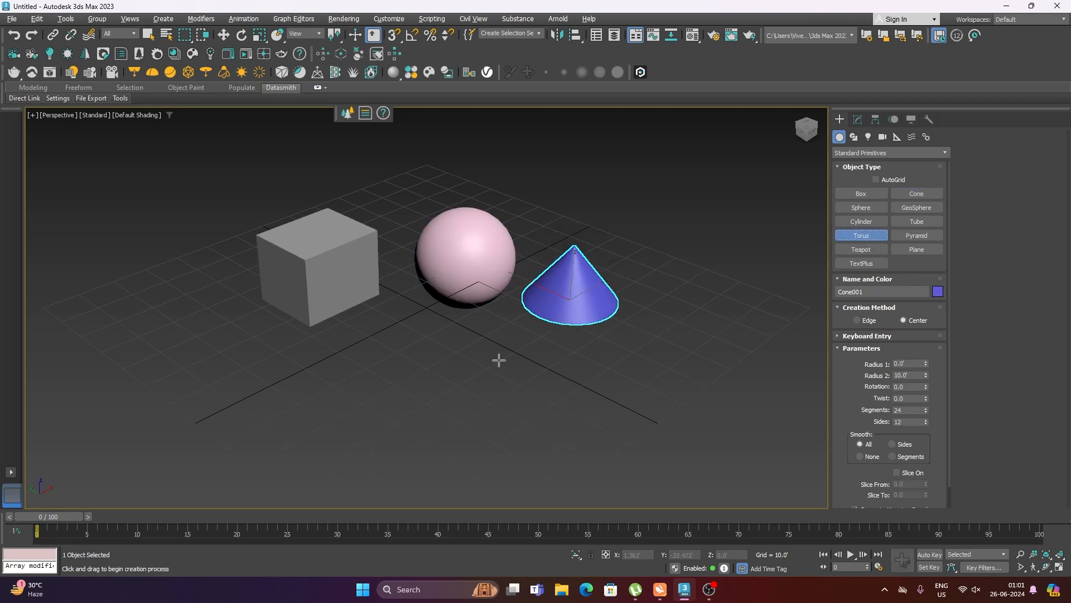
left_click_drag(362, 362, 412, 384)
left_click(400, 379)
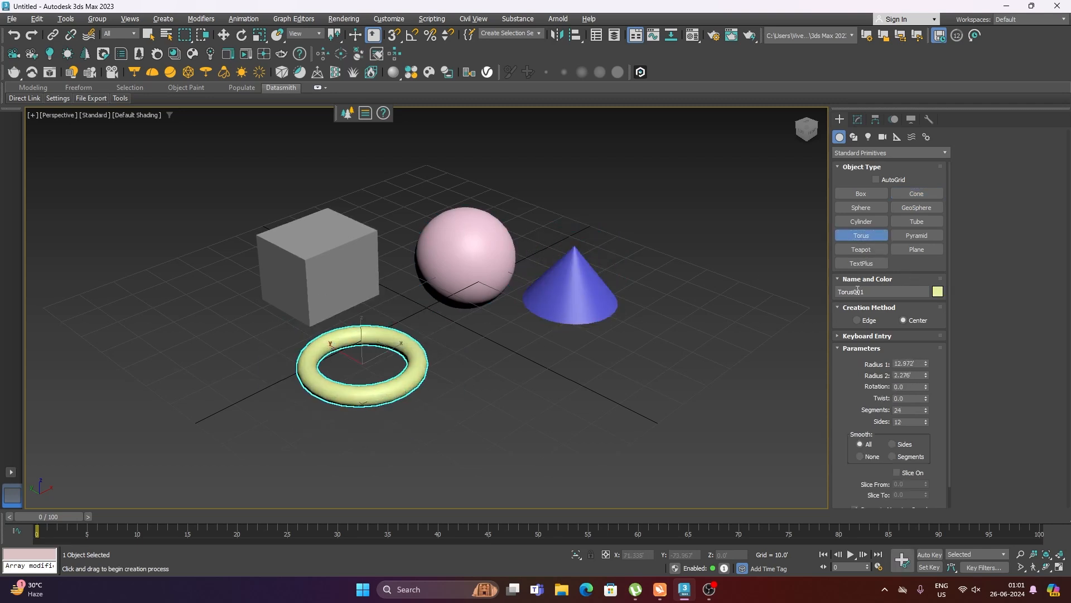
left_click(861, 250)
left_click_drag(495, 356, 527, 383)
key("w")
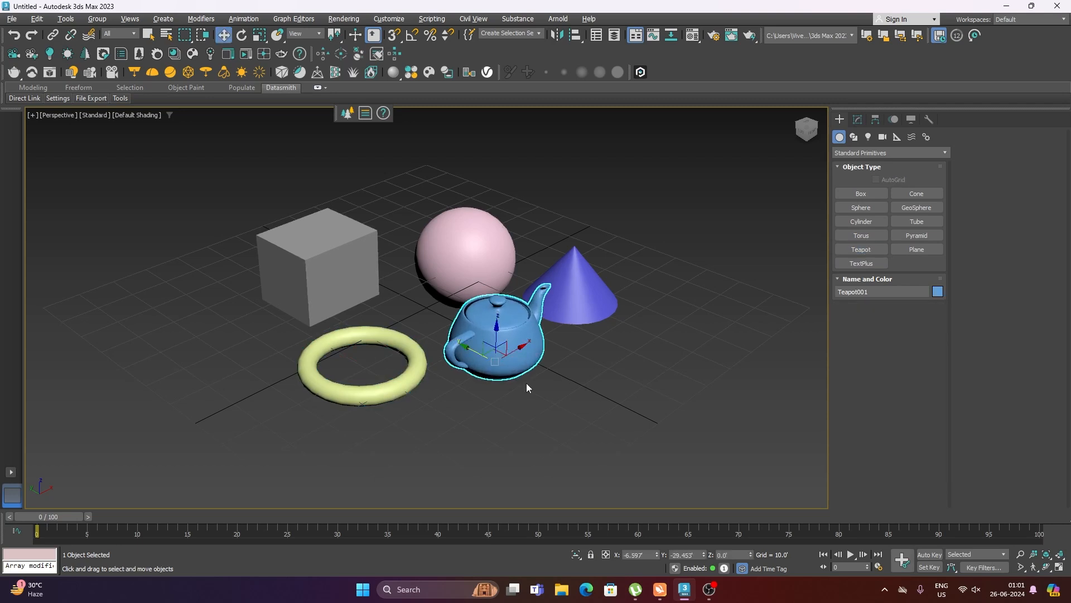
Step: Select every object in the scene with Select All and clear the selection
middle_click_drag(590, 386, 549, 379)
left_click(562, 369)
left_click(278, 258)
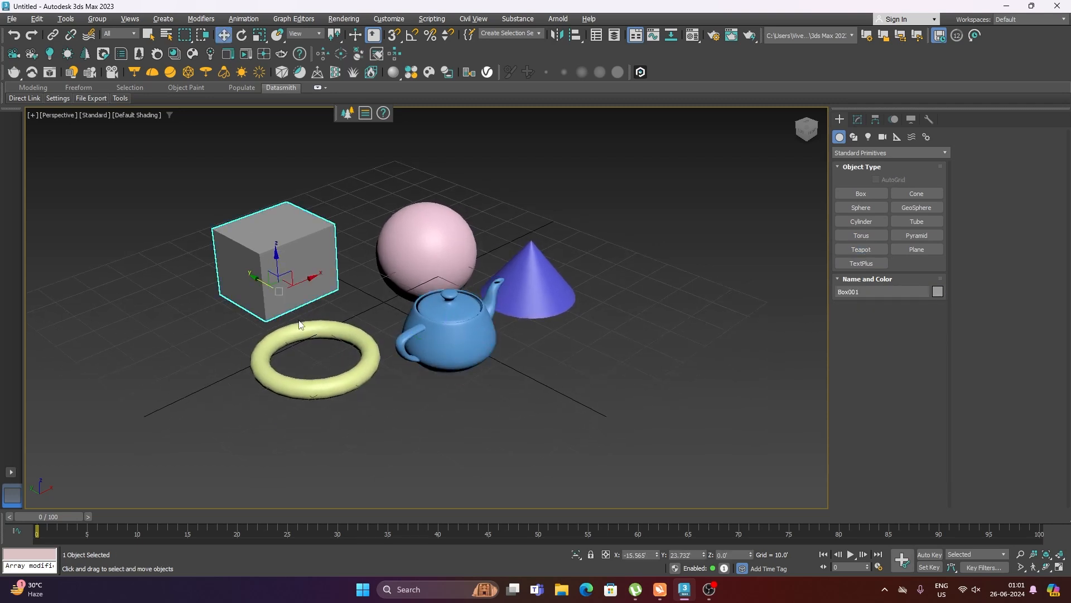
left_click(302, 322)
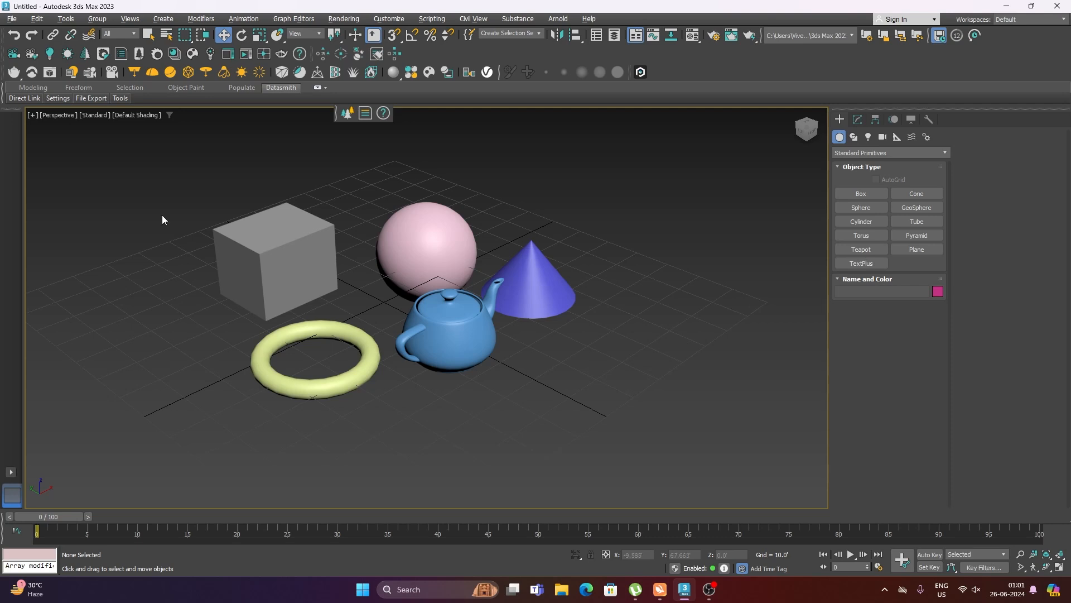
left_click(37, 18)
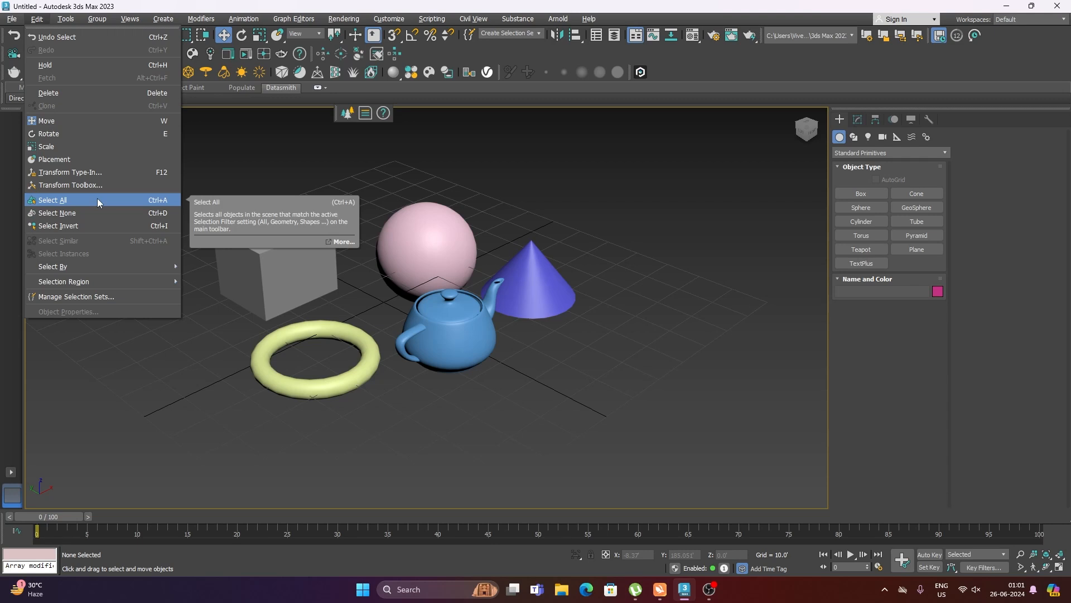
left_click(97, 199)
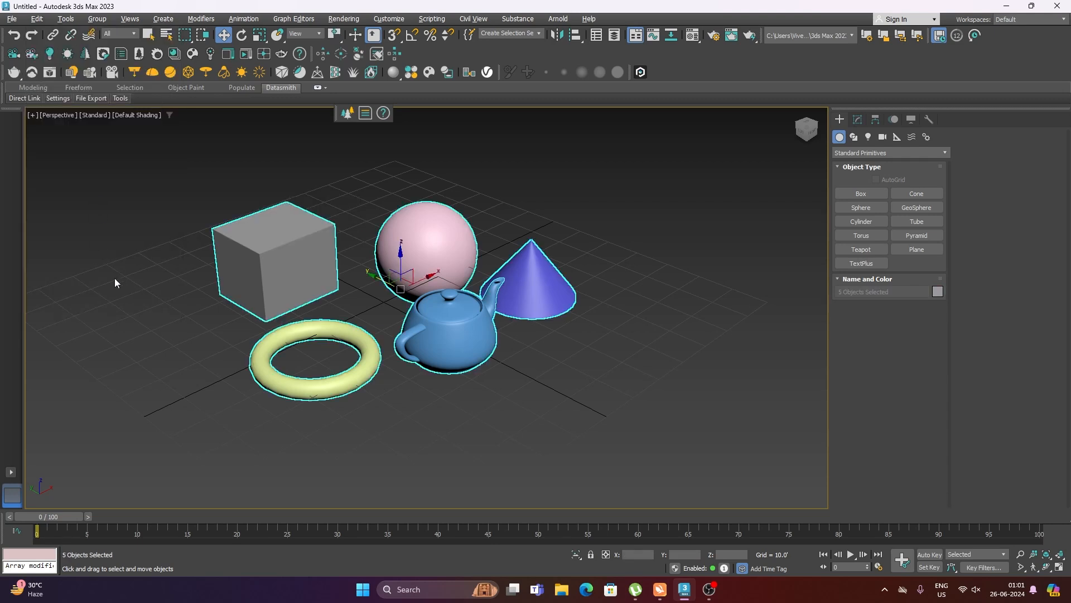
left_click(251, 338)
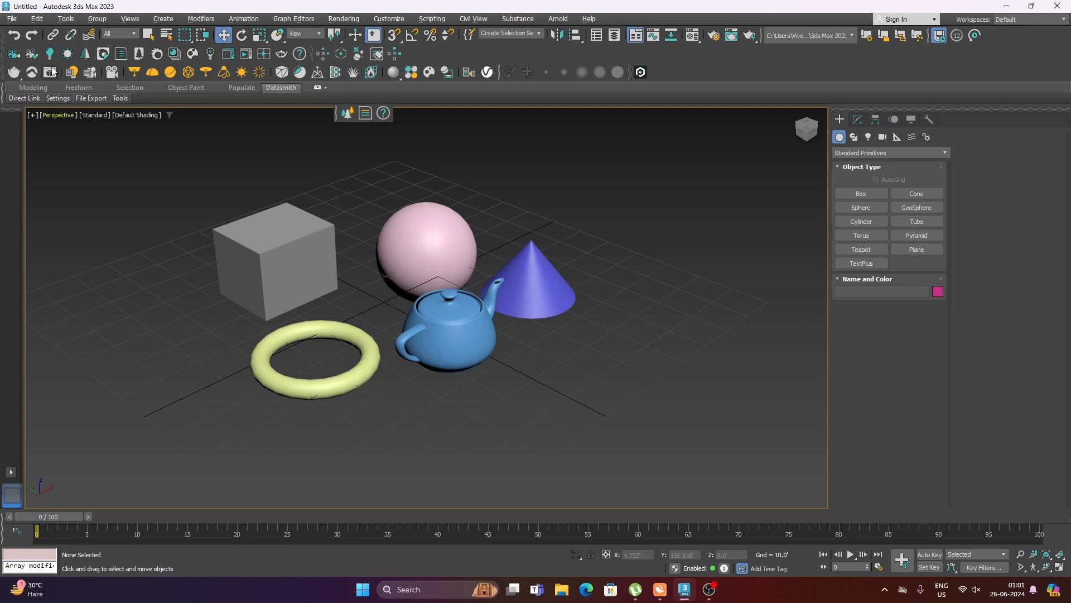
Step: Select the teapot and invert the selection to pick all the other objects instead
left_click(39, 19)
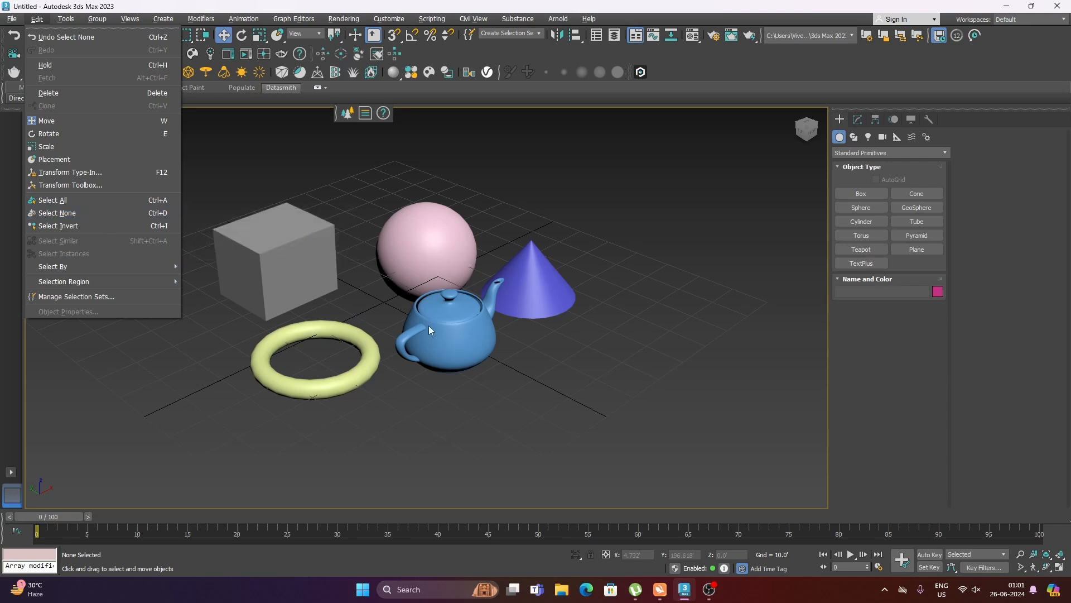
left_click(446, 340)
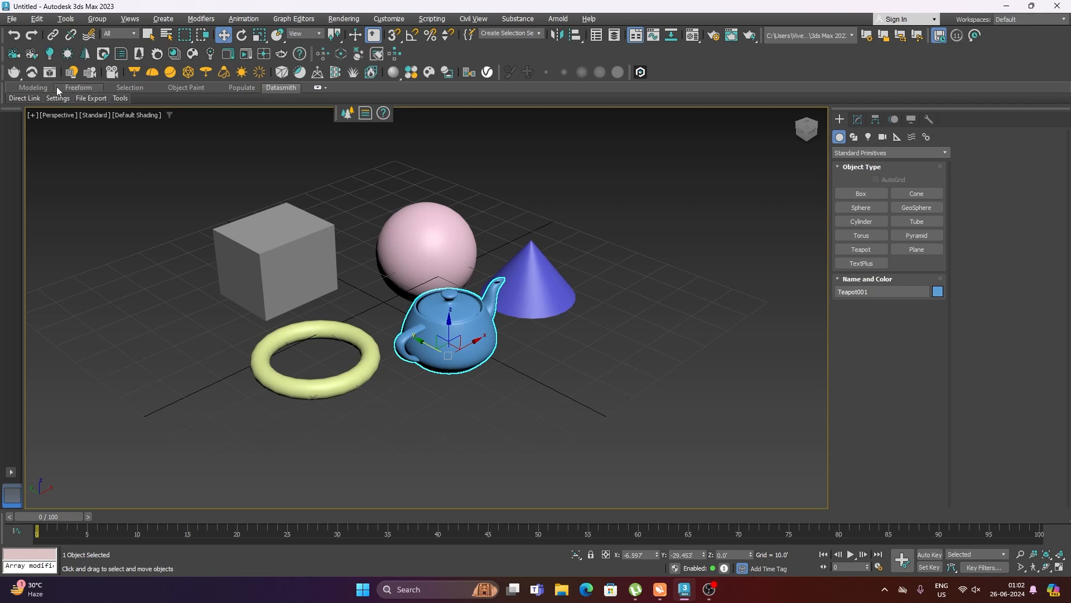
left_click(37, 21)
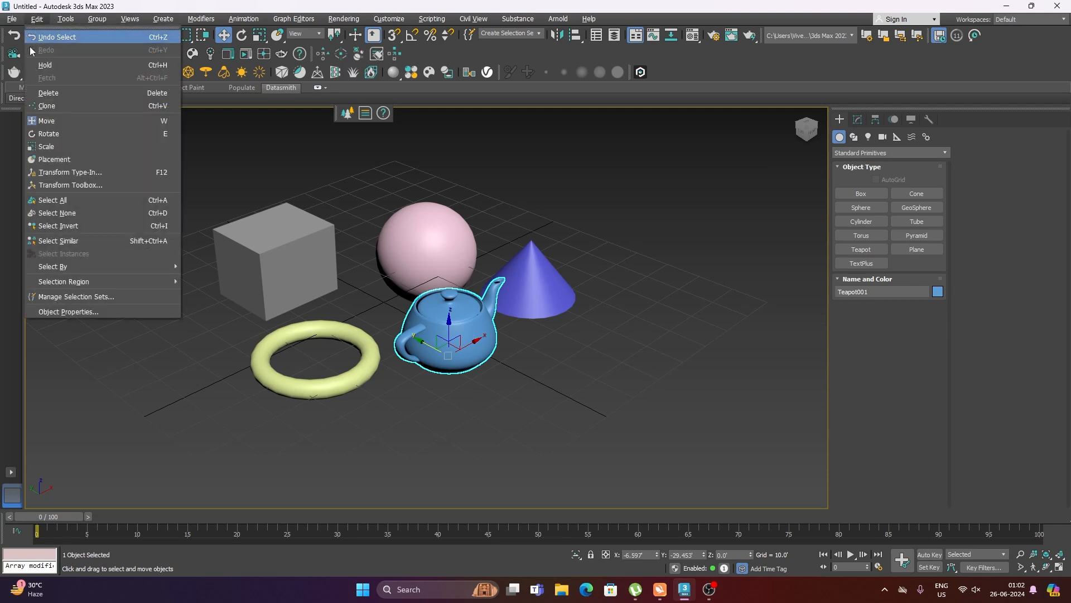
left_click(63, 226)
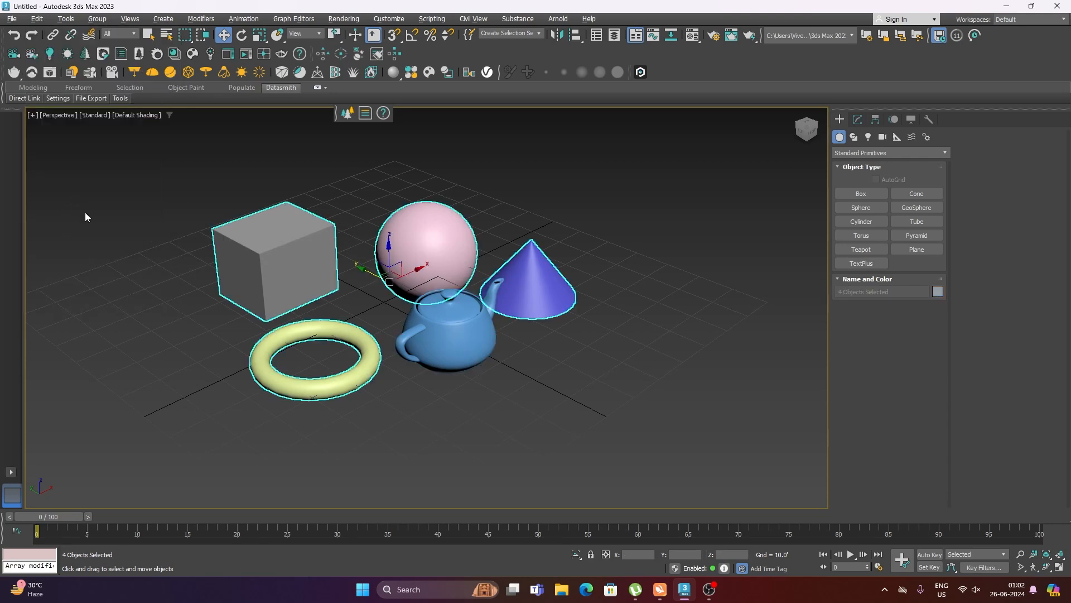
Step: Apply Select Similar to the four selected objects and clear the selection
left_click(42, 22)
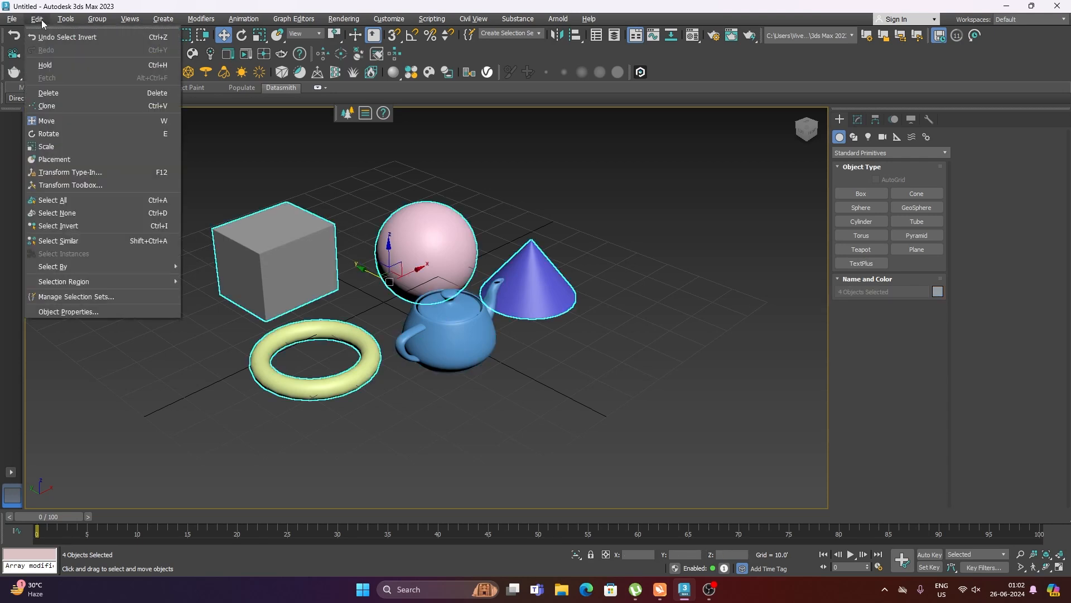
left_click(89, 241)
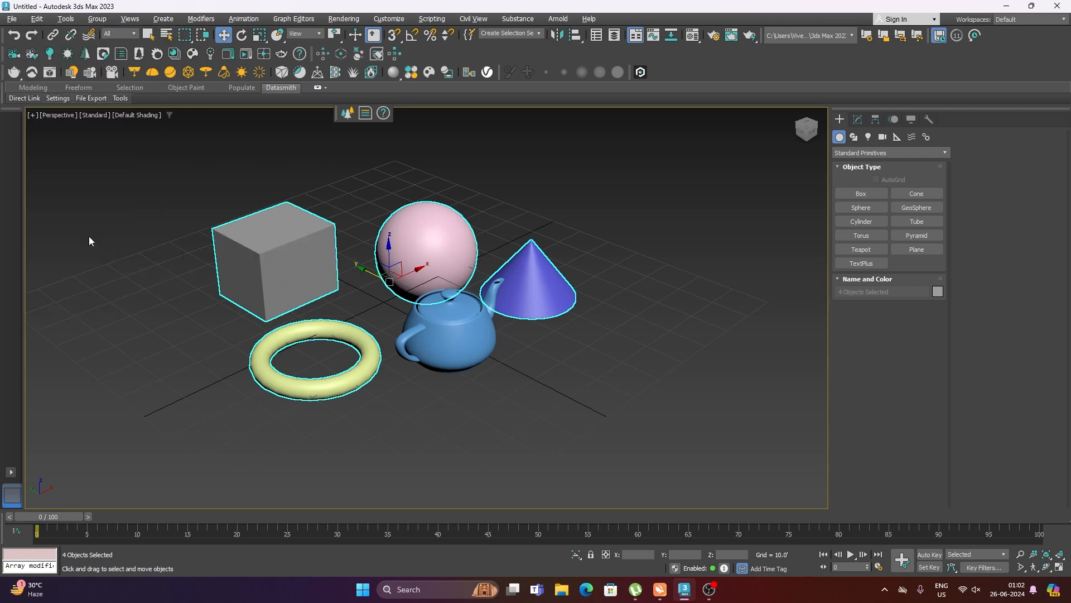
left_click(91, 238)
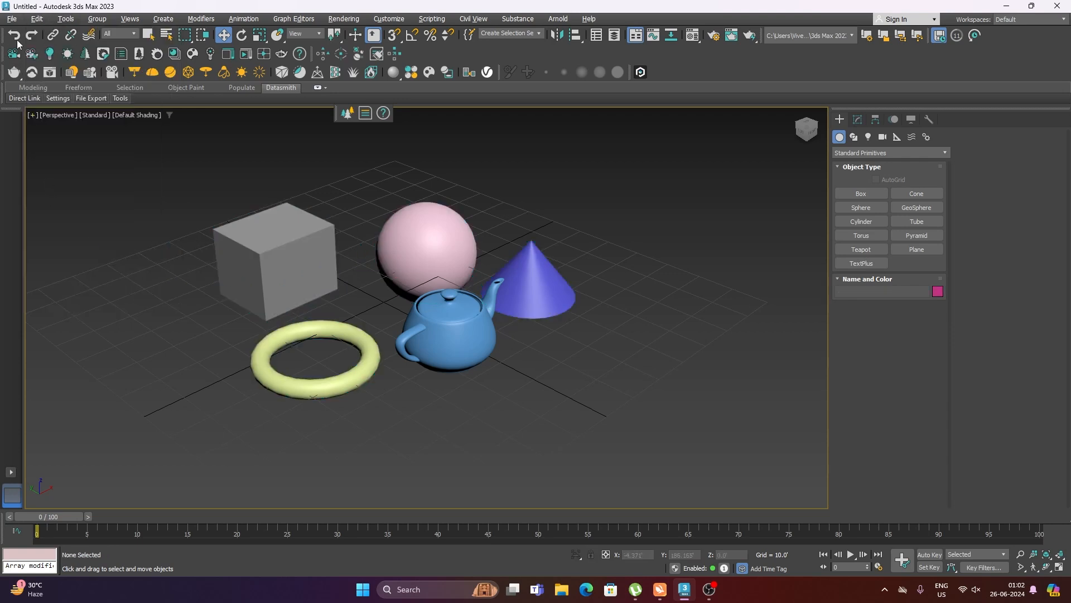
Step: Select only the grey box and apply Select Similar to it
left_click(37, 18)
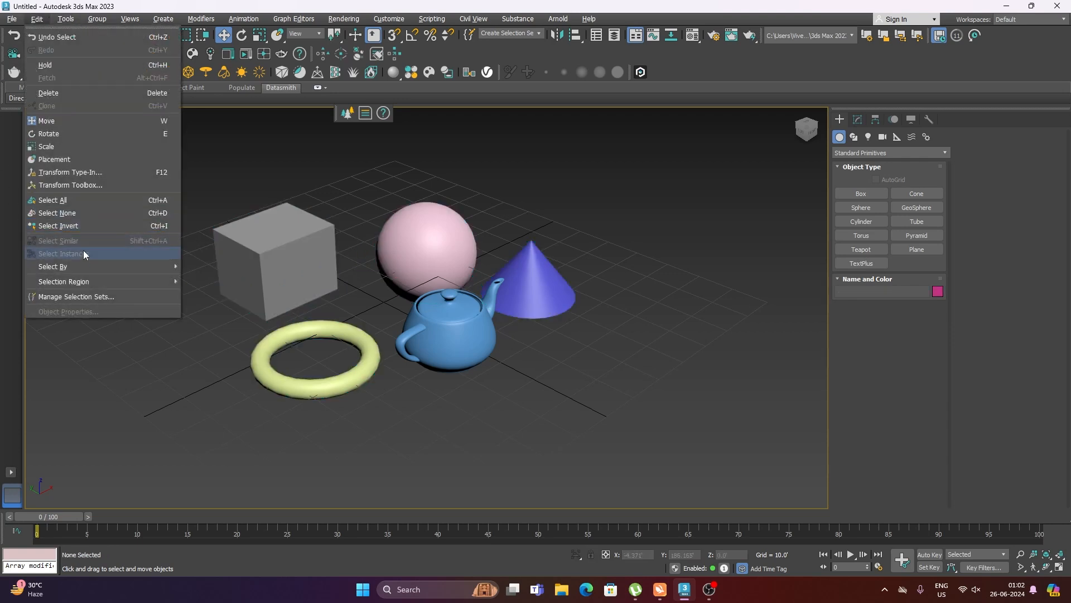
left_click(268, 256)
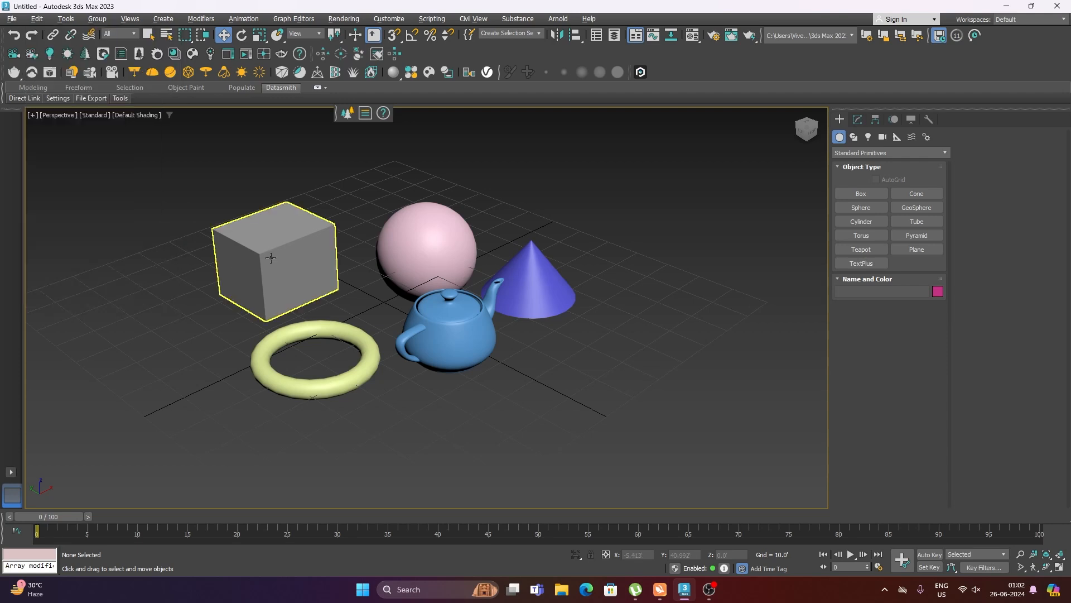
left_click(267, 256)
left_click(37, 19)
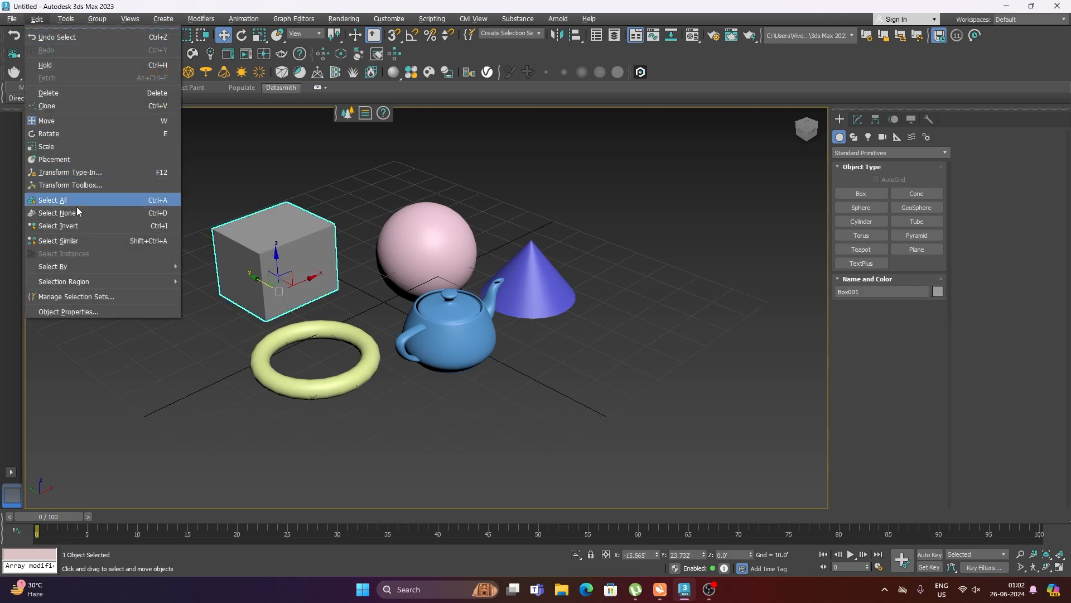
left_click(92, 239)
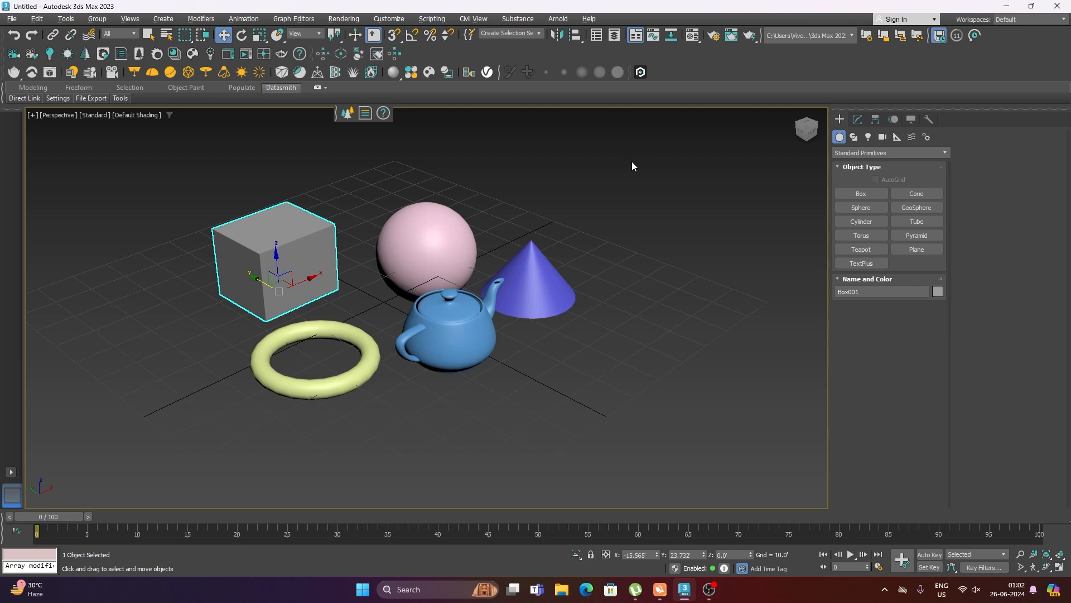
Step: Create six more boxes of varying sizes spread around the existing objects
left_click(873, 196)
left_click_drag(578, 362, 587, 389)
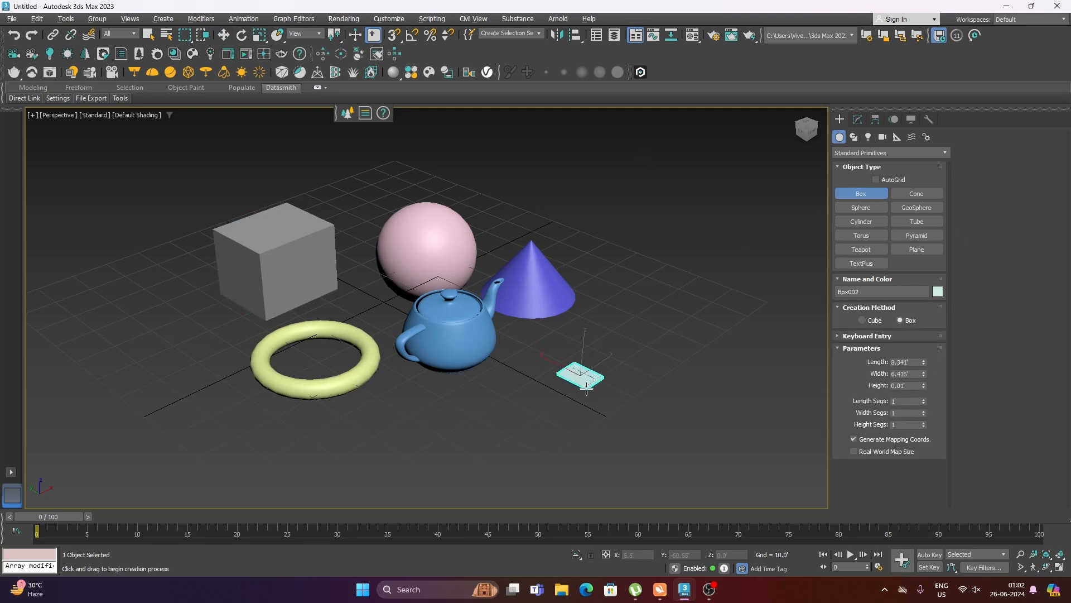
left_click(634, 335)
left_click_drag(695, 296, 693, 328)
left_click(651, 268)
left_click_drag(582, 227, 581, 258)
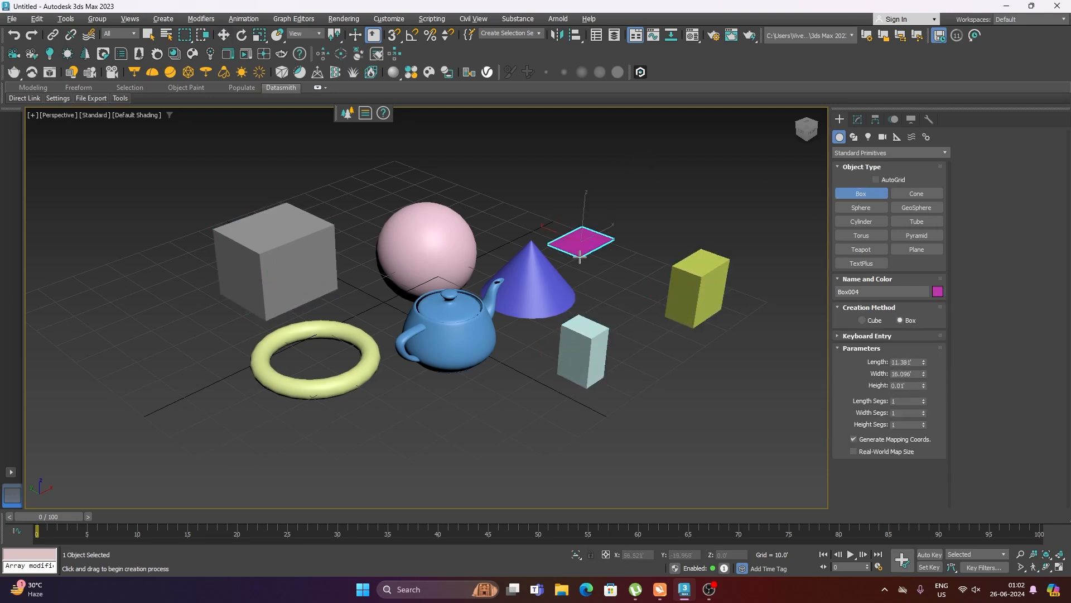
left_click(547, 196)
left_click_drag(366, 180, 361, 205)
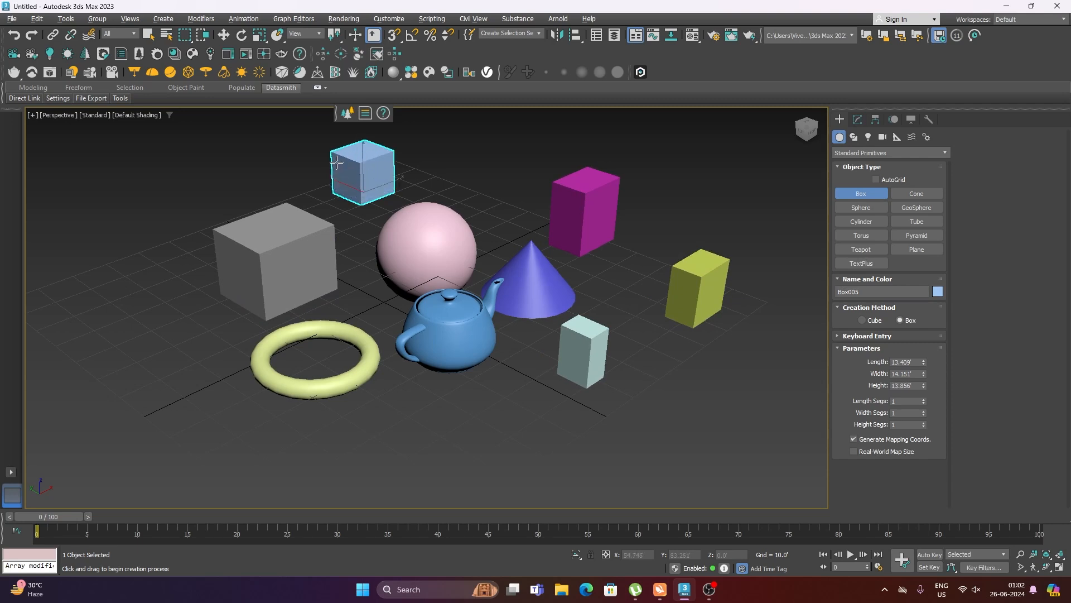
left_click(343, 164)
left_click_drag(130, 300, 117, 341)
left_click(115, 259)
left_click_drag(166, 374, 144, 409)
left_click(144, 372)
key("w")
Step: Use Select Similar from the large grey box to select all boxes in the scene, and clear the selection
left_click(273, 259)
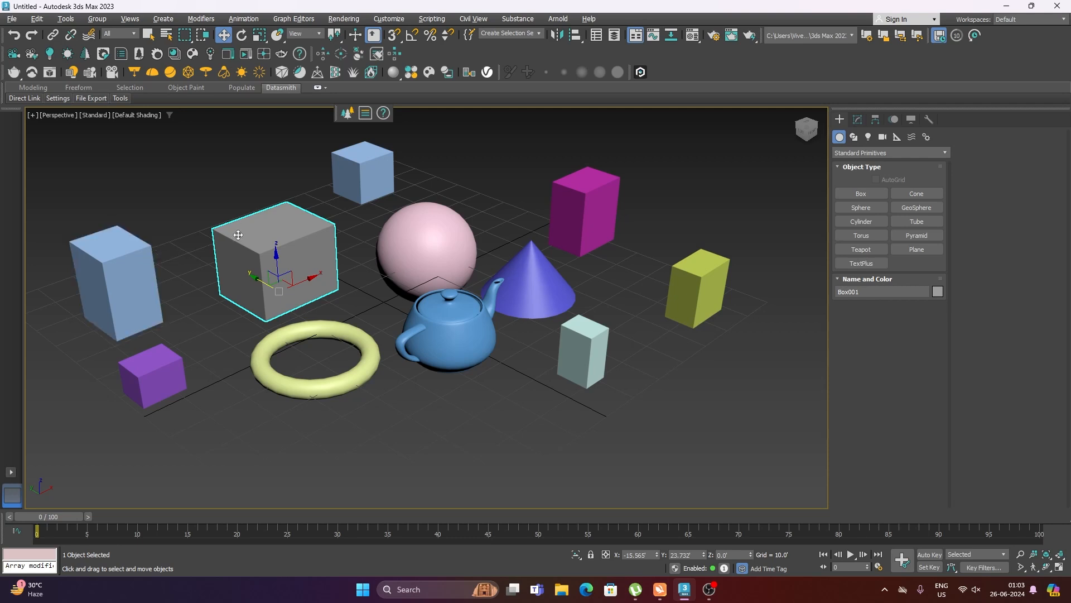
left_click(35, 20)
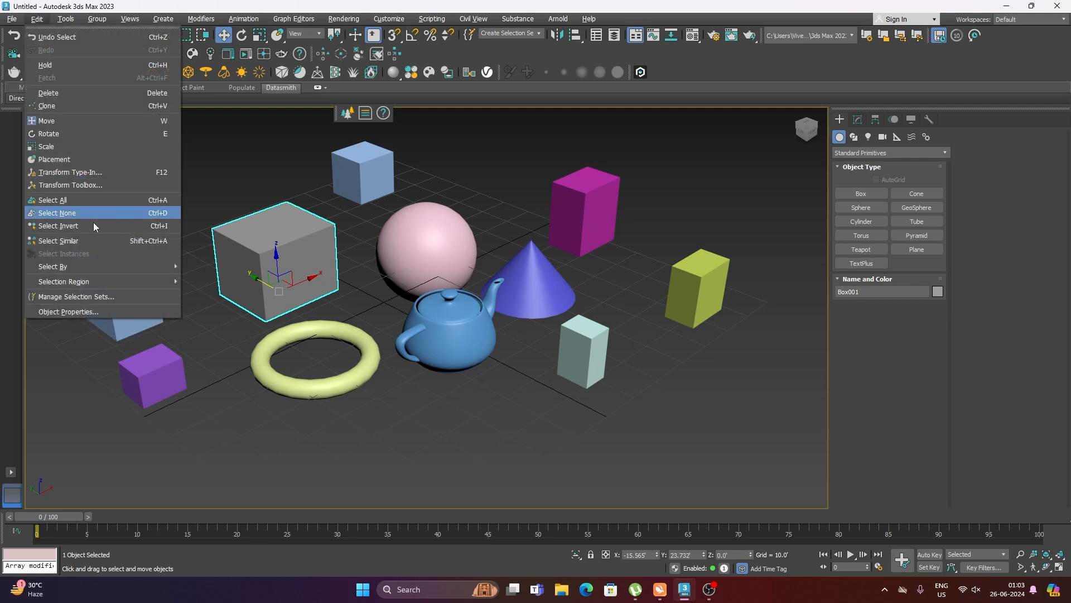
left_click(99, 240)
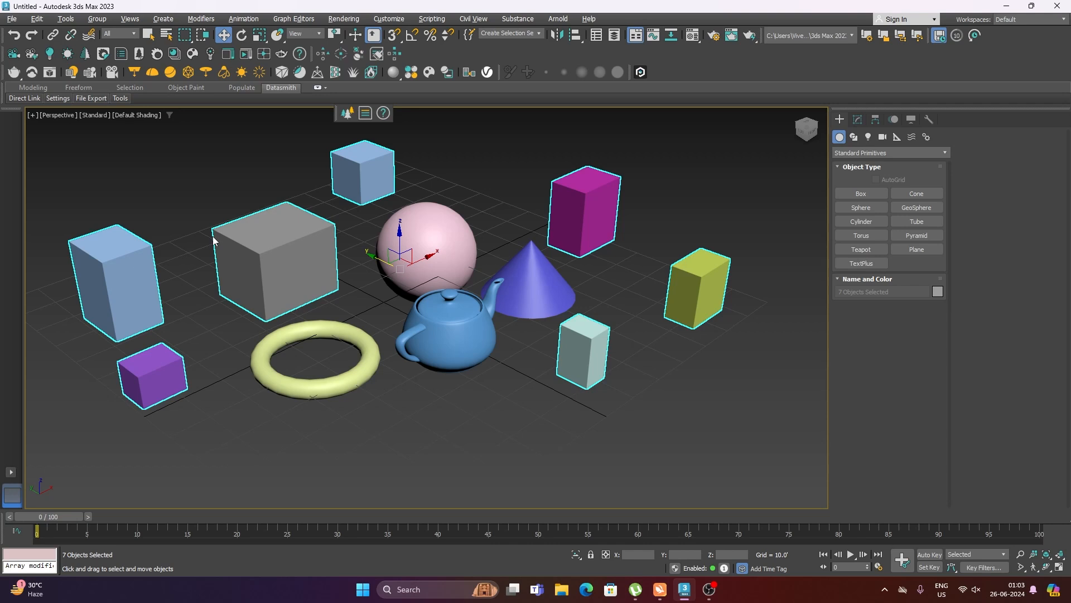
left_click(37, 19)
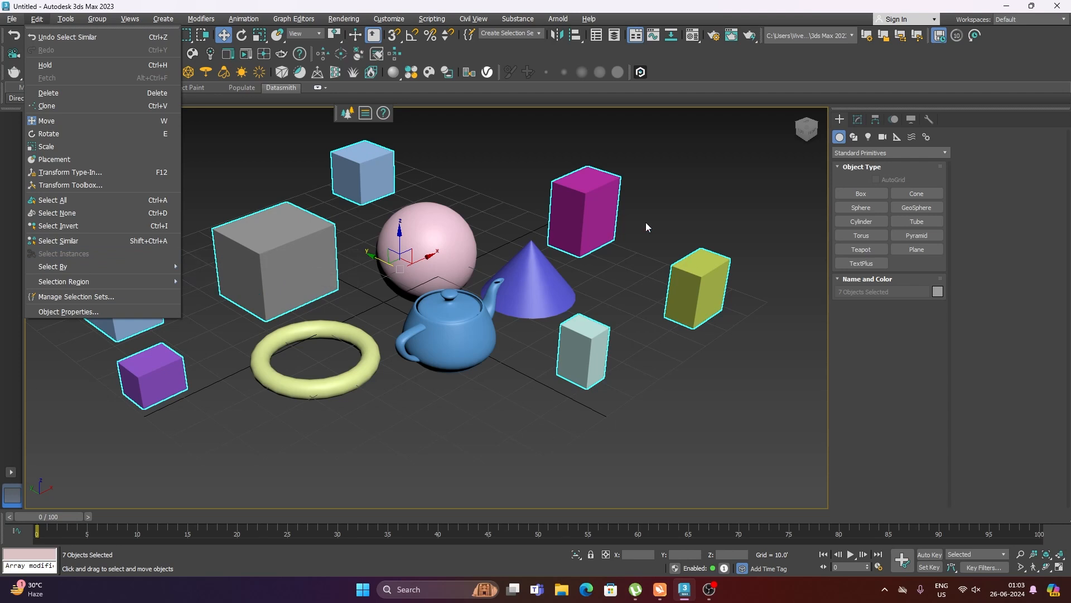
left_click(361, 402)
left_click(367, 405)
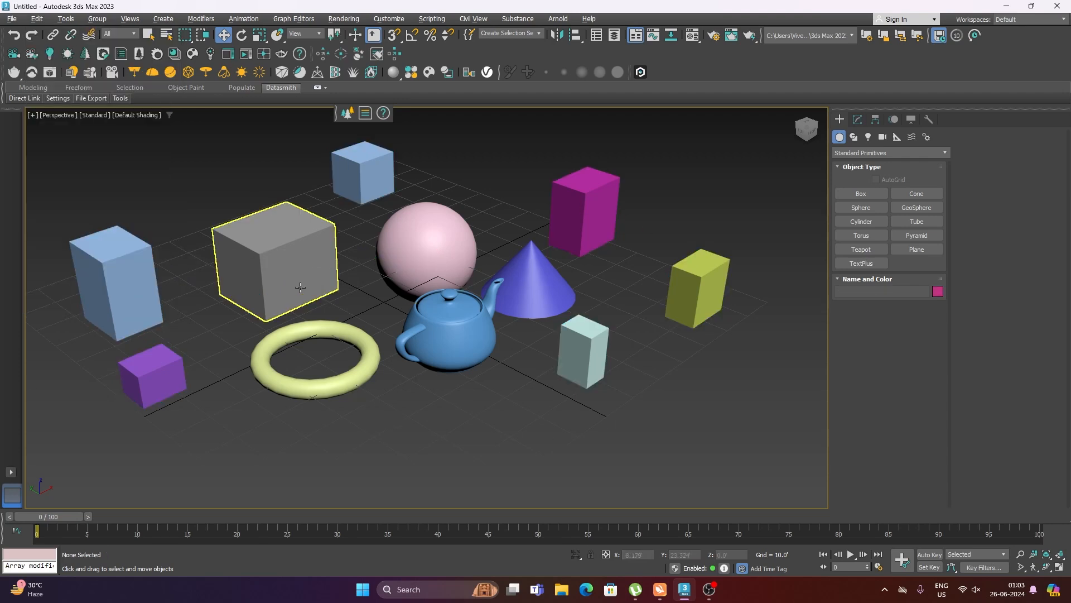
Step: Clone the blue teapot as five instances in a row extending toward the front of the scene, and clear the selection
left_click(438, 355)
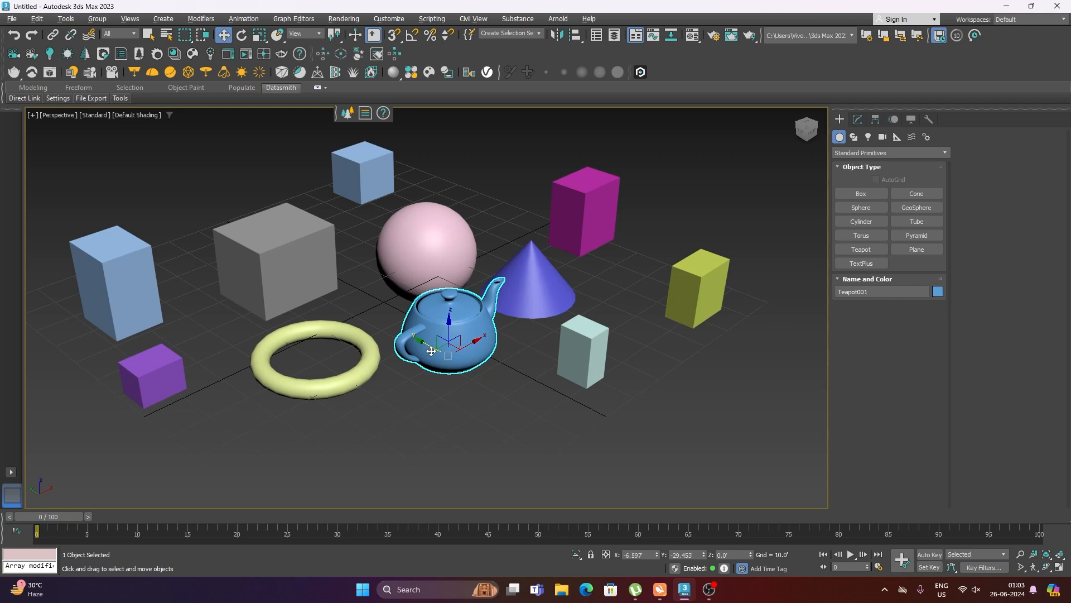
left_click_drag(425, 344, 516, 388, "shift")
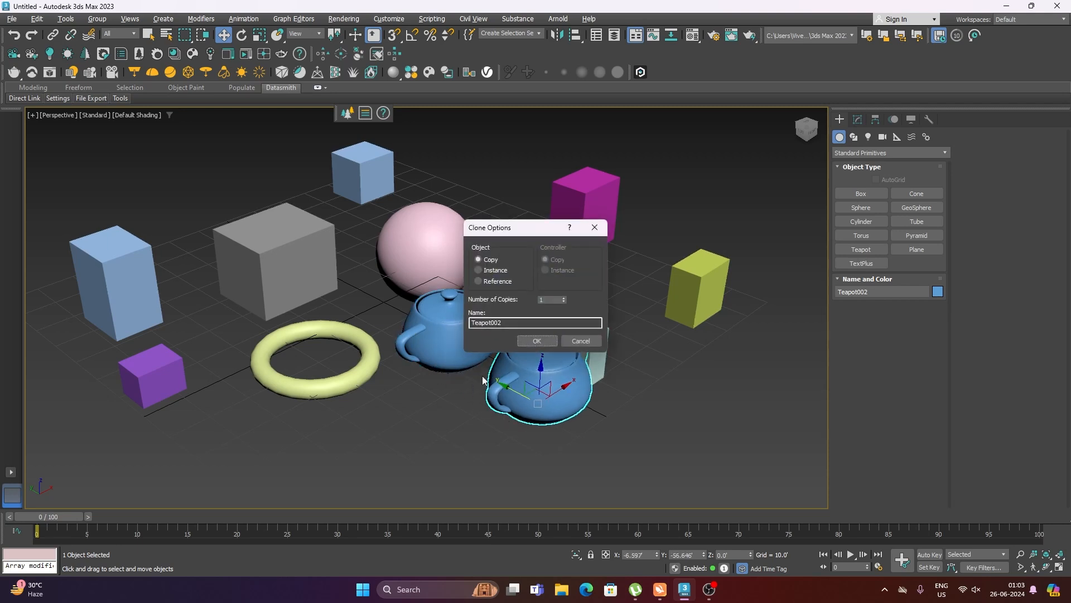
left_click(478, 270)
left_click(551, 344)
scroll(578, 353, "down", 2)
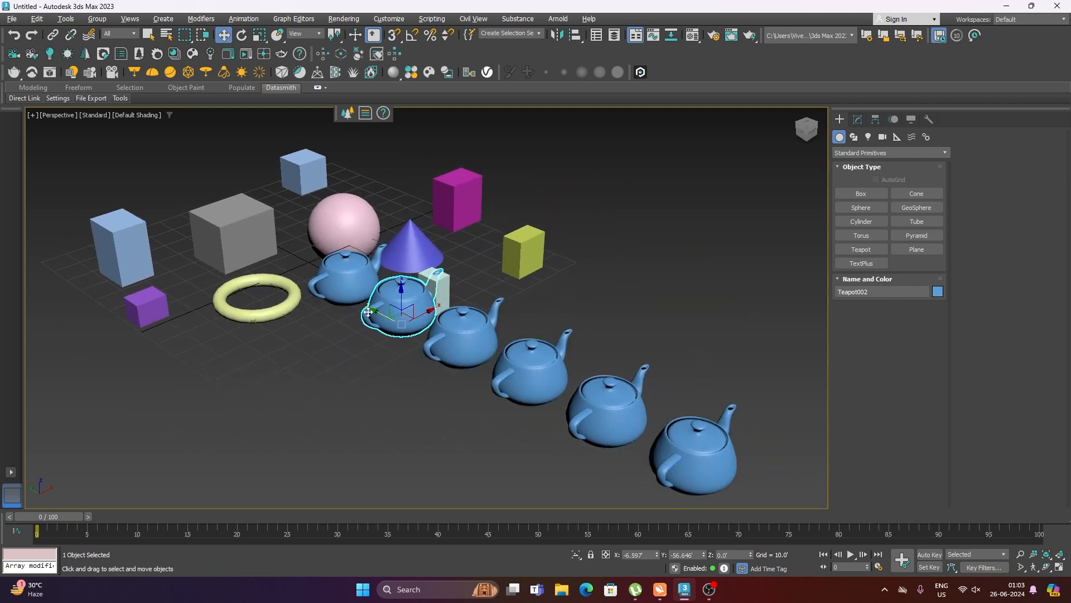
left_click(334, 341)
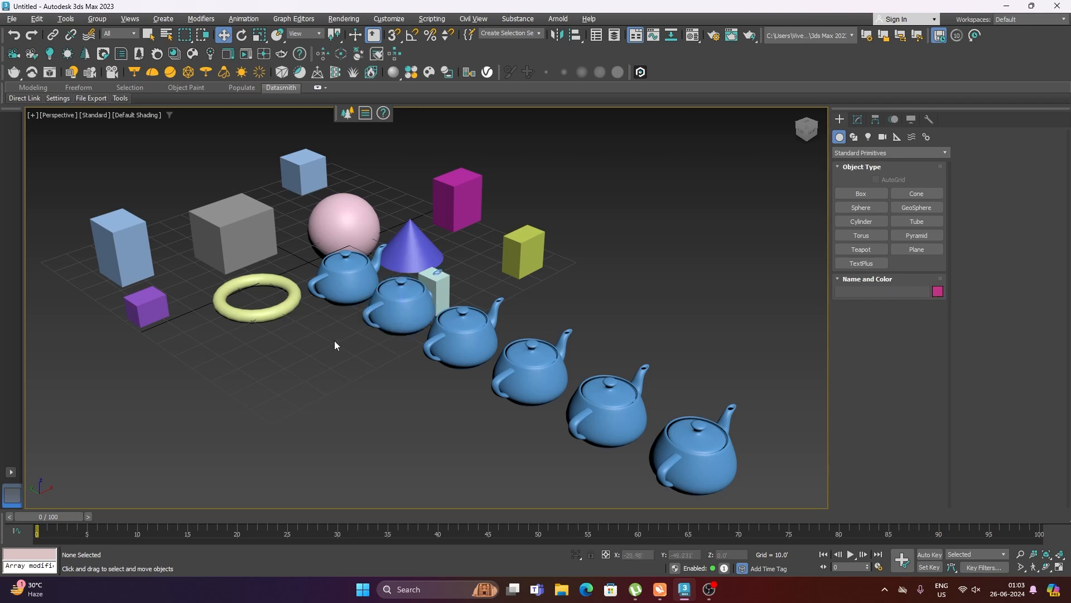
Step: Select the original teapot at the start of the row and apply Select Instances to it
left_click(335, 294)
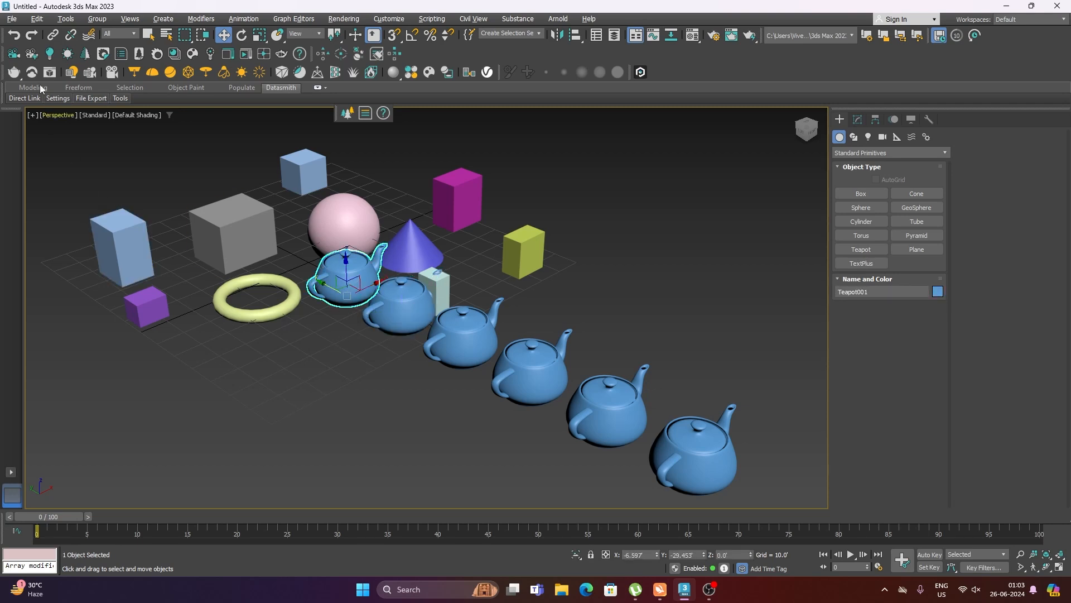
left_click(37, 18)
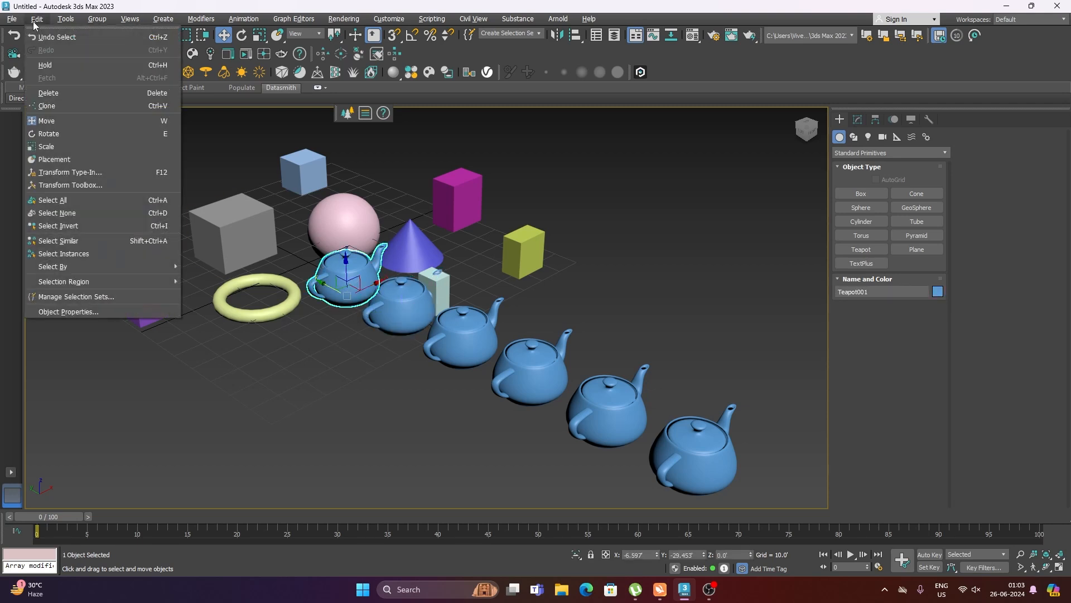
left_click(109, 253)
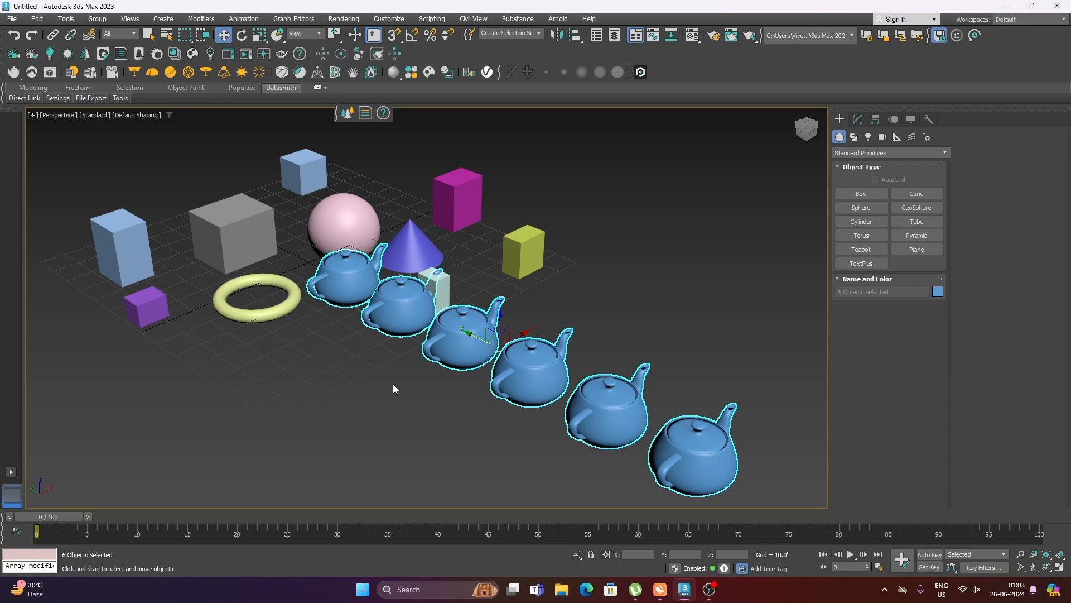
Step: Use Select By Name to select Sphere001 from the scene's object list, enlarging the dialog to show every object
left_click(37, 18)
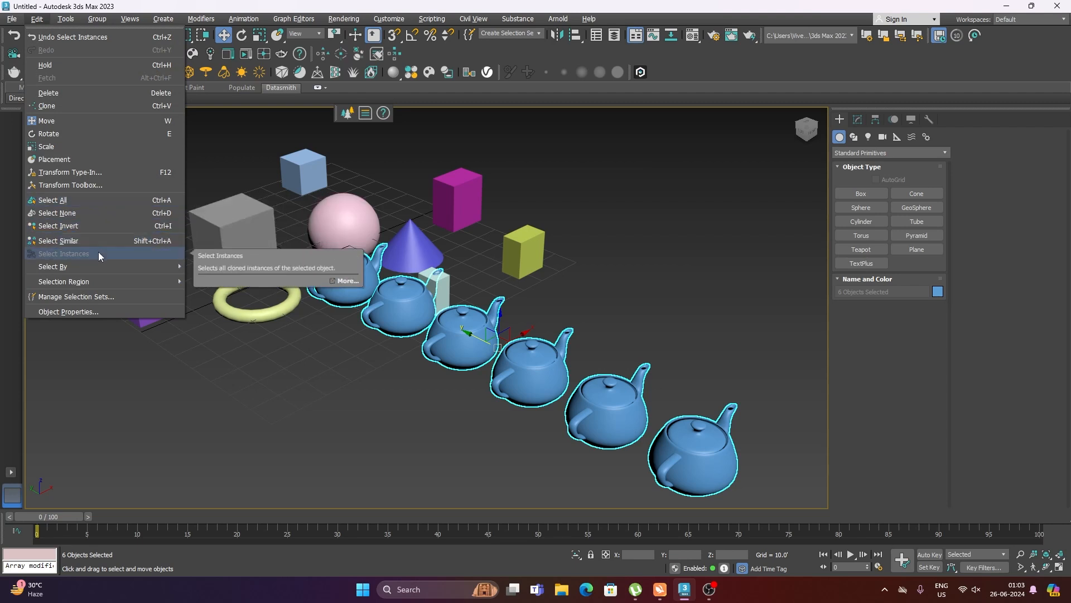
mouse_move(106, 269)
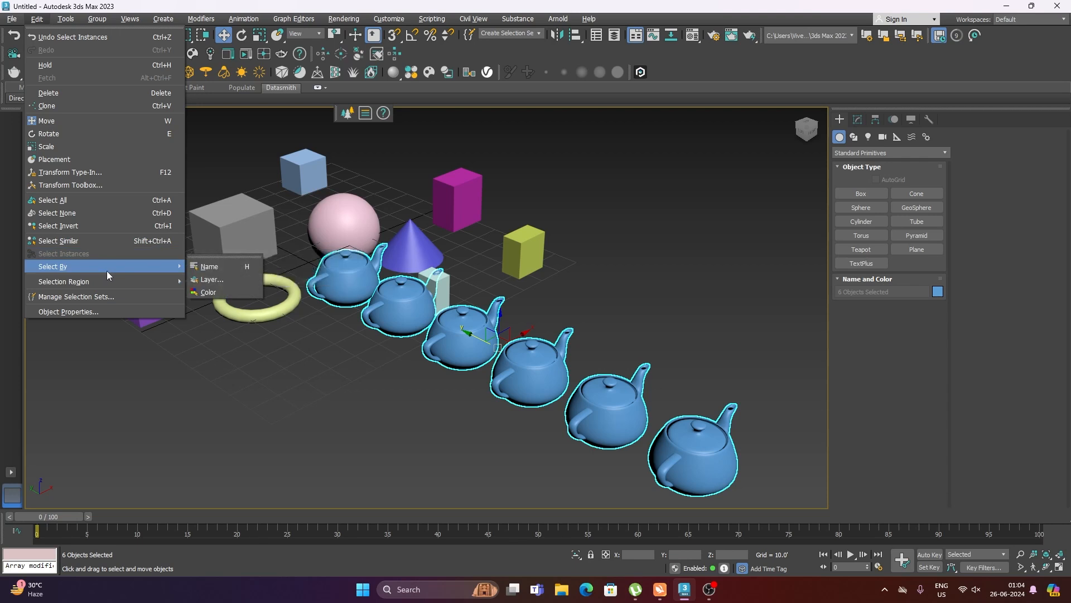
left_click(210, 268)
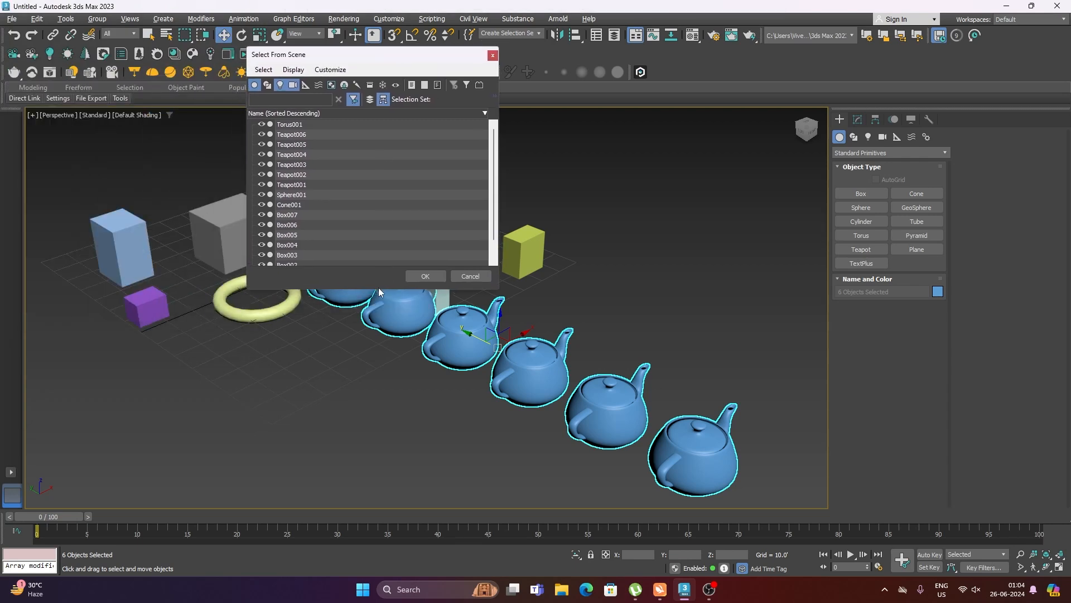
left_click_drag(379, 287, 378, 428)
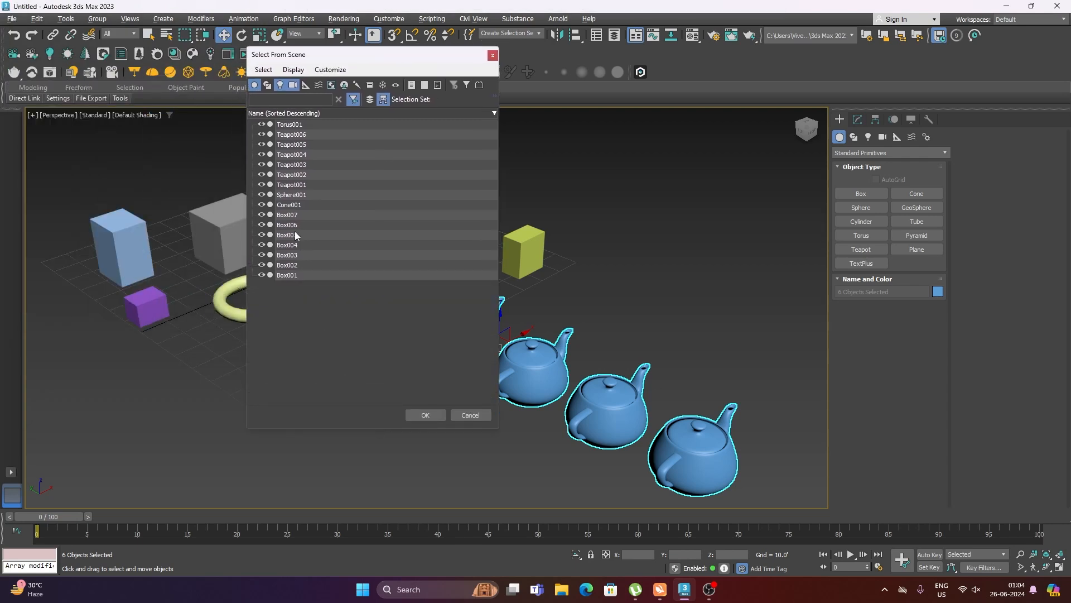
left_click(292, 195)
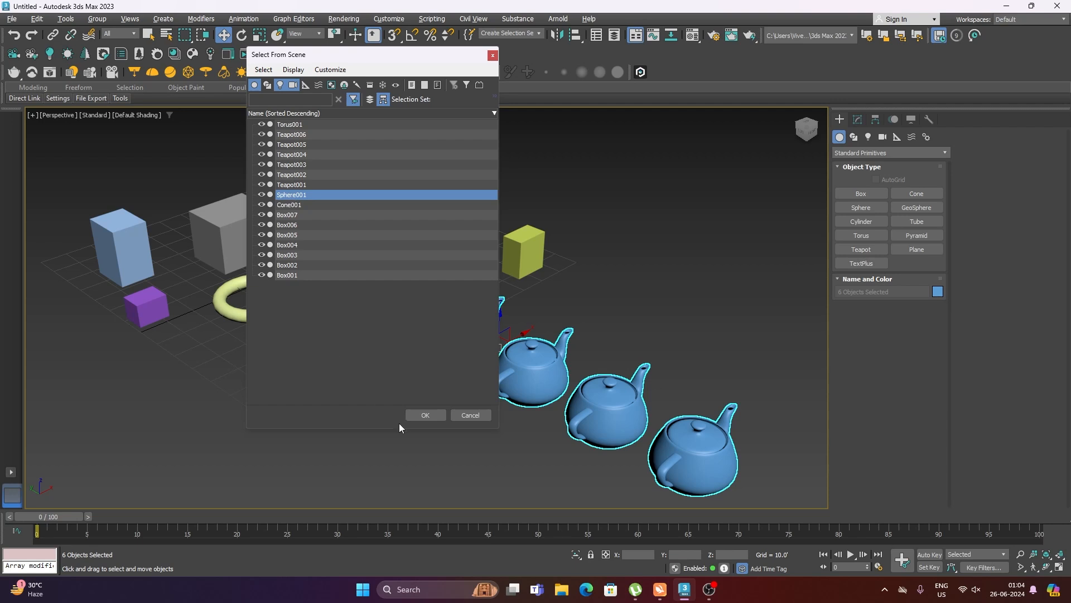
left_click(416, 415)
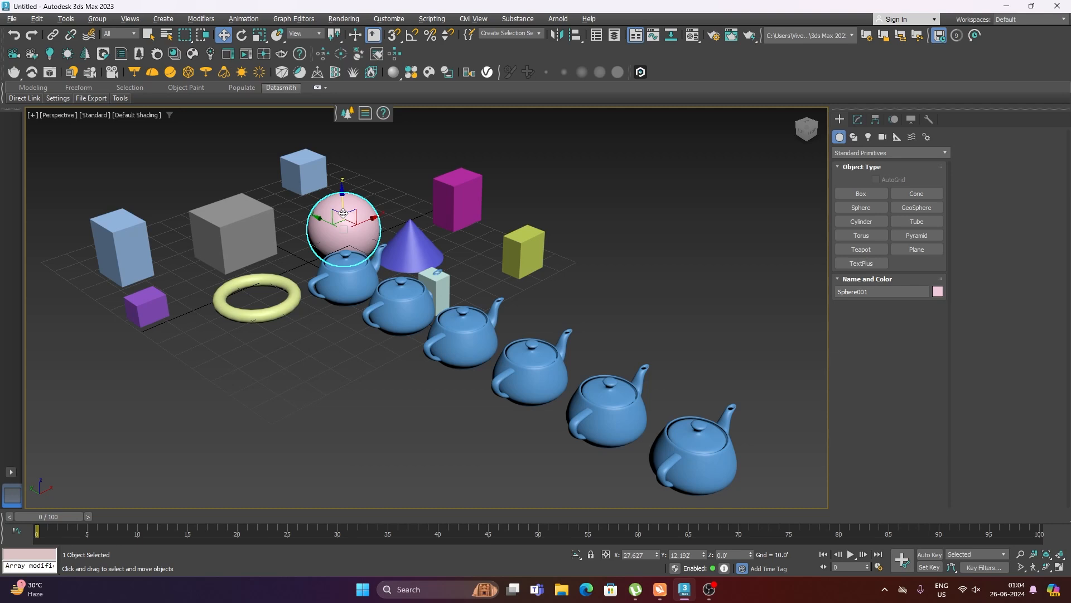
Step: Select Cone001 by name from the scene's object list
key("h")
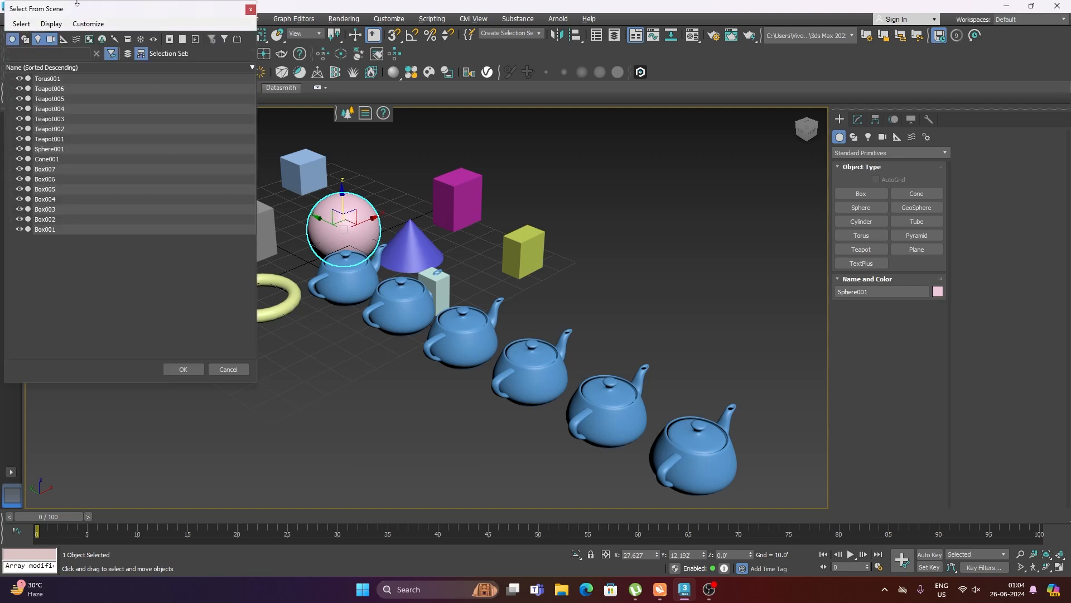
left_click_drag(70, 13, 355, 84)
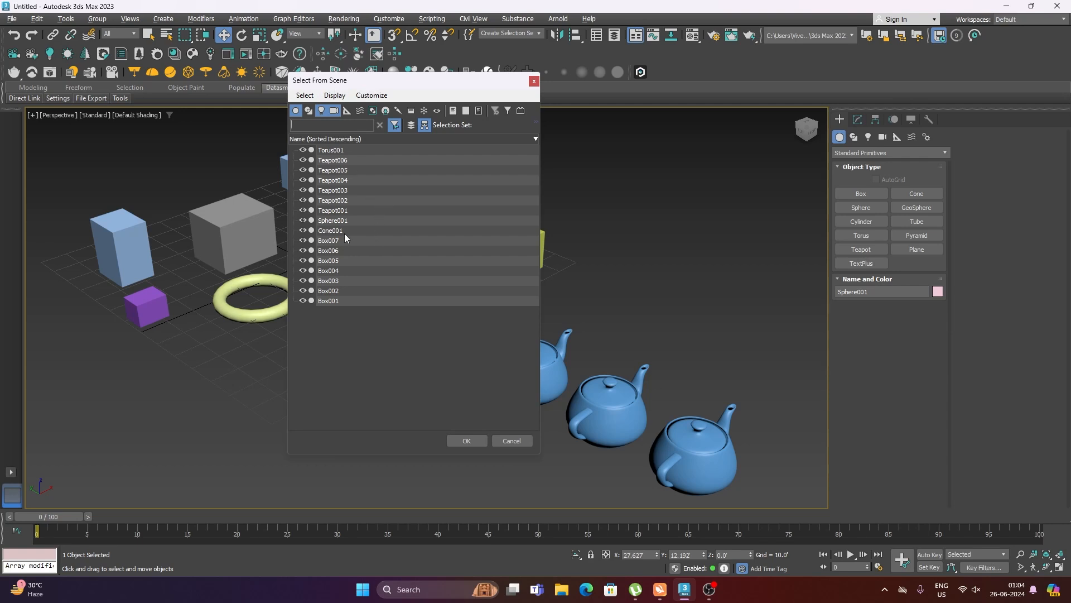
left_click(330, 230)
left_click(474, 442)
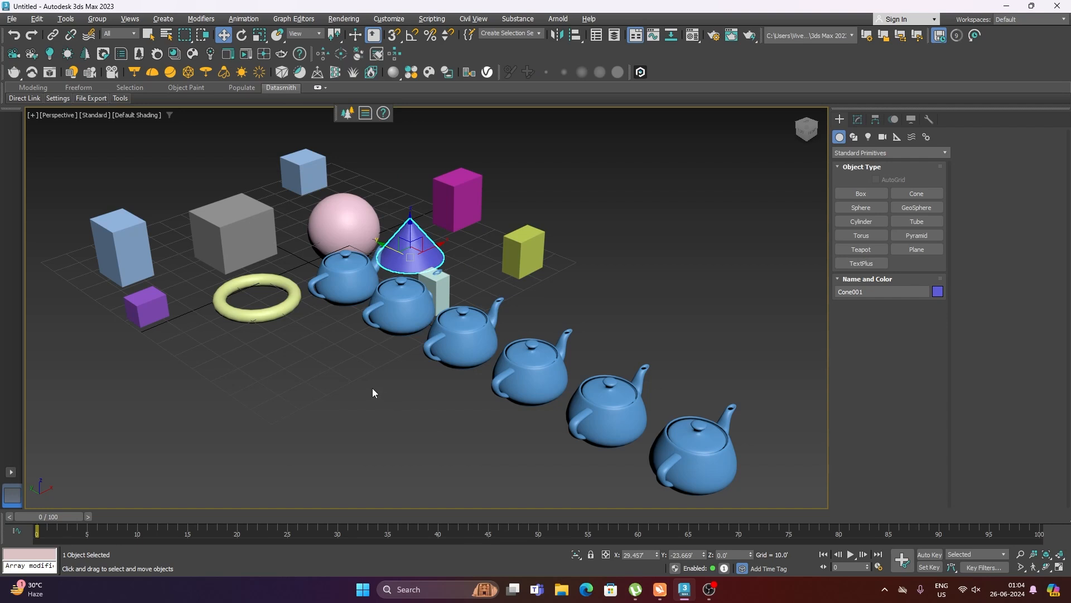
Step: Select Torus001 by name from the scene's object list
key("h")
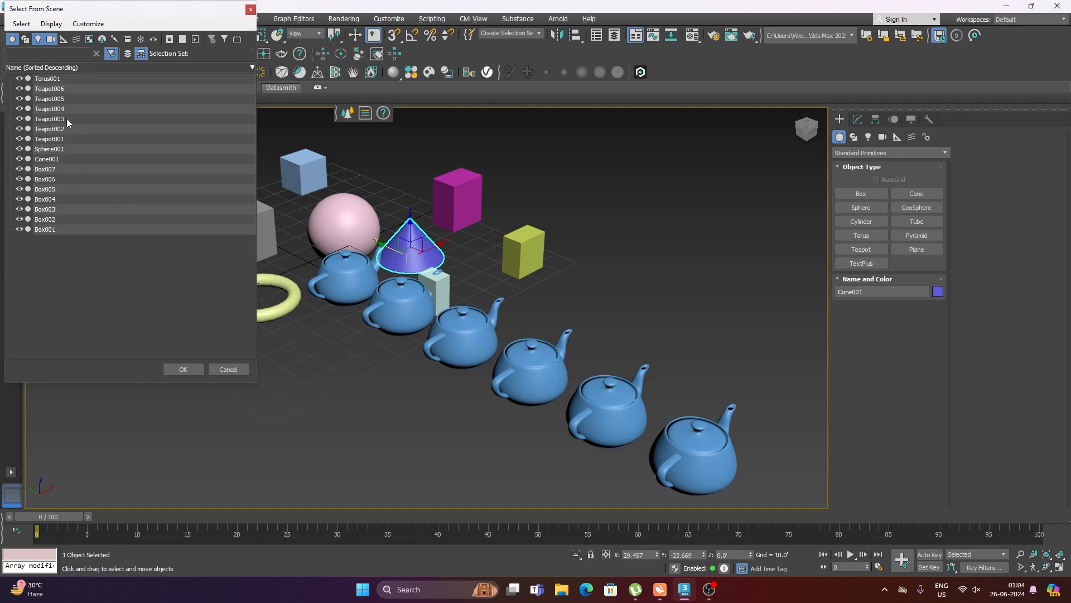
left_click_drag(87, 9, 252, 96)
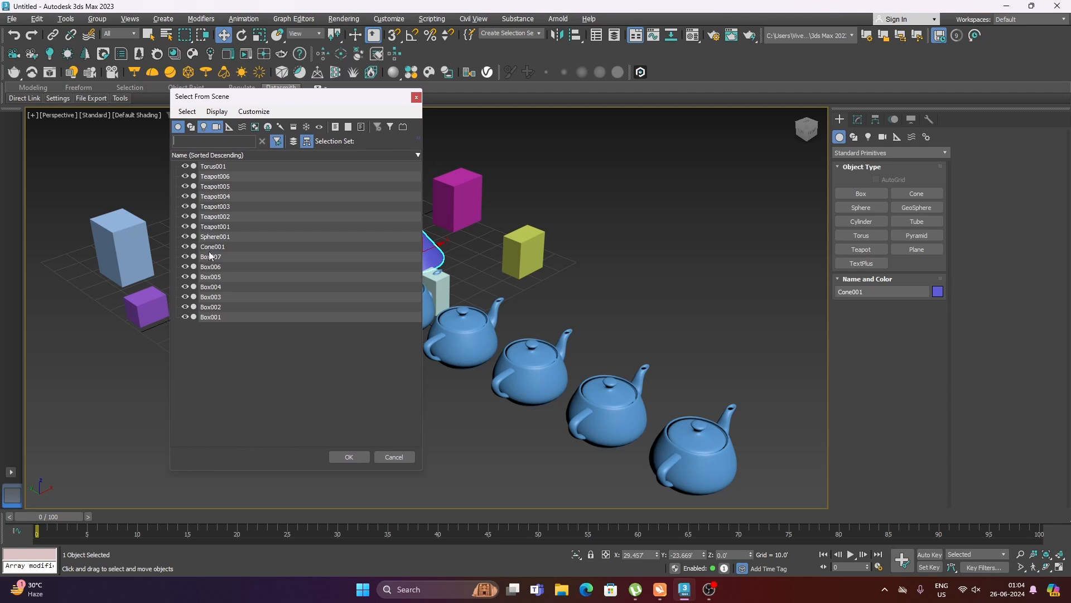
left_click(214, 166)
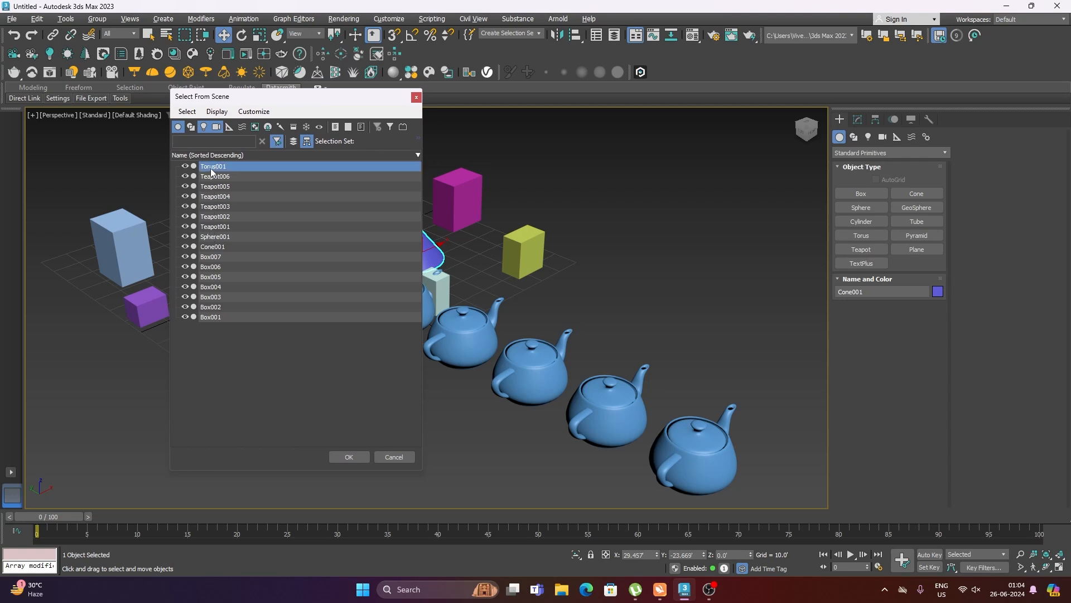
double_click(212, 167)
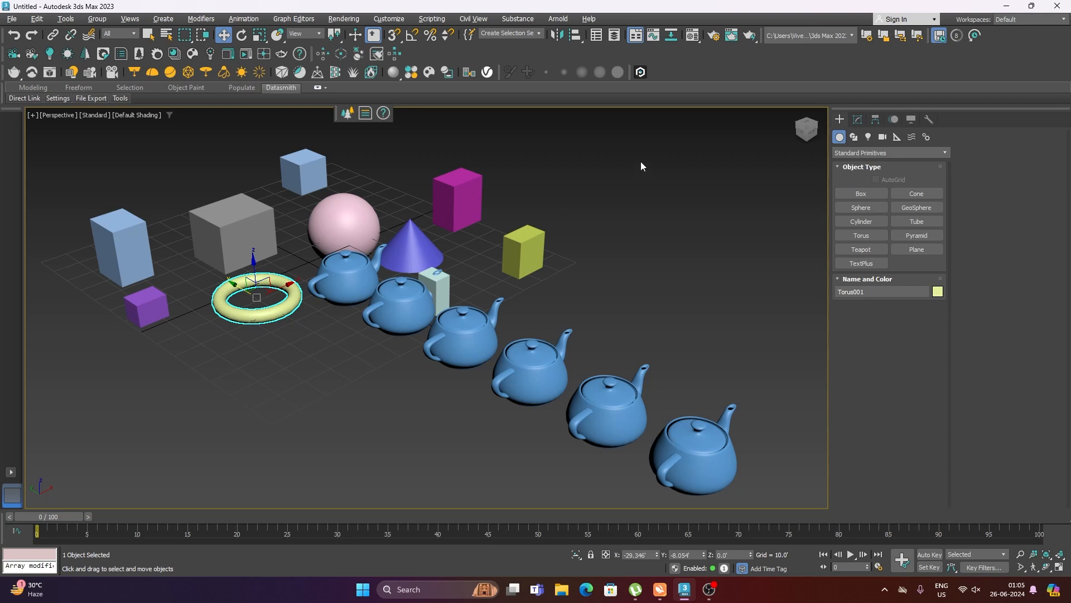
Step: Open the Layer Explorer, select all six teapots and create a new layer containing them
left_click(615, 35)
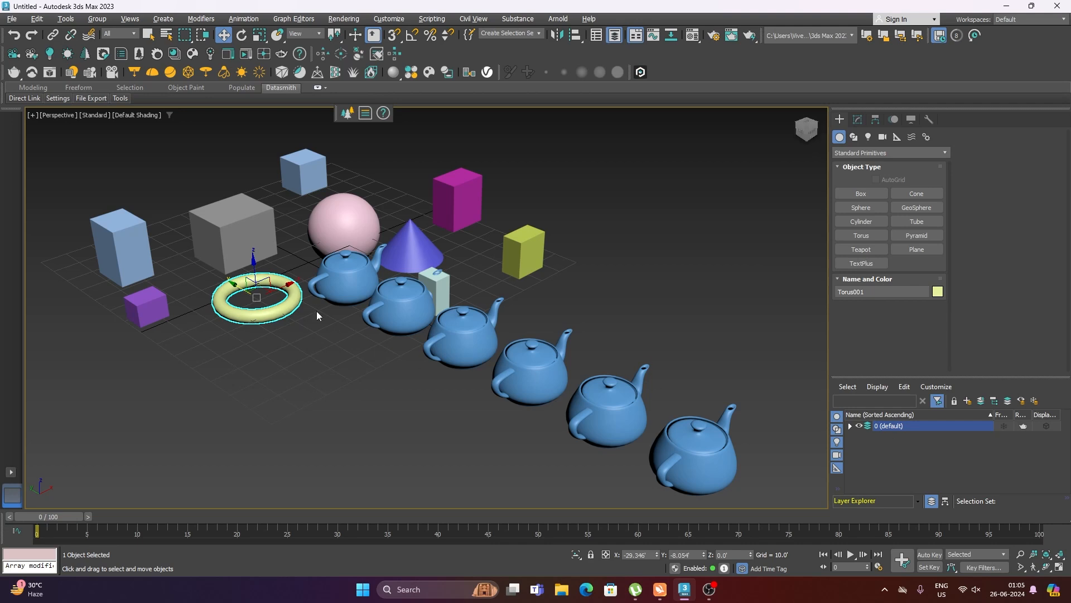
left_click(343, 279)
left_click(383, 309, "ctrl")
left_click(466, 346, "ctrl")
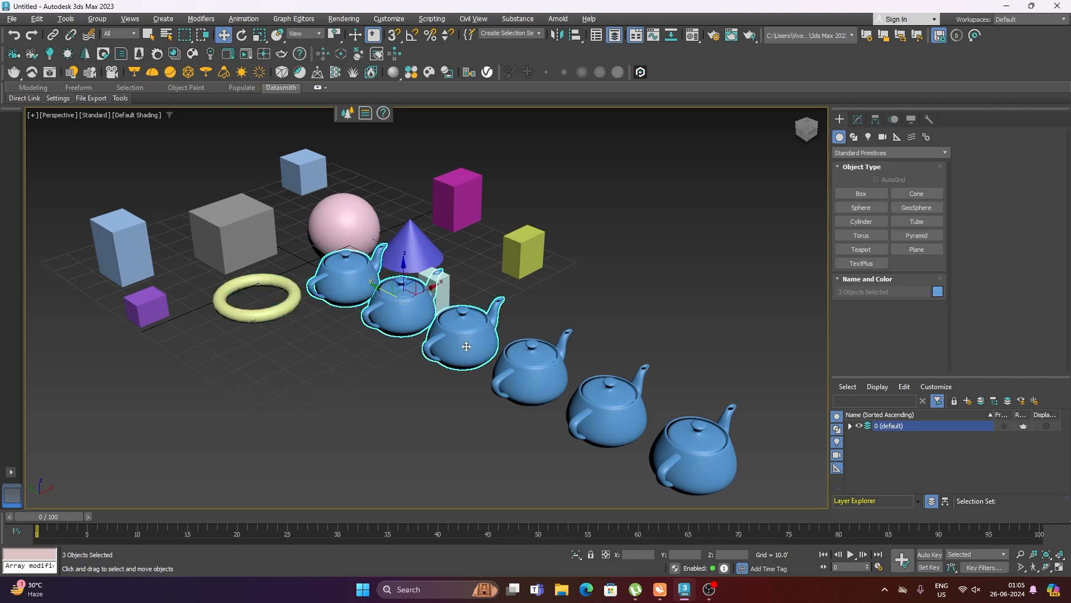
left_click(530, 371, "ctrl")
left_click(591, 402, "ctrl")
left_click(666, 447, "ctrl")
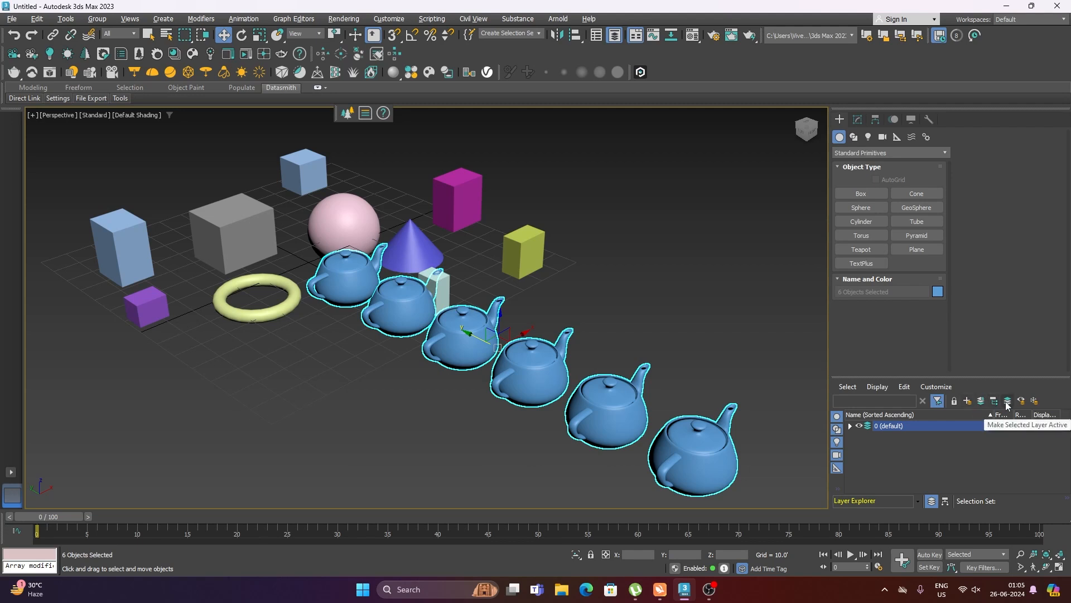
left_click(967, 403)
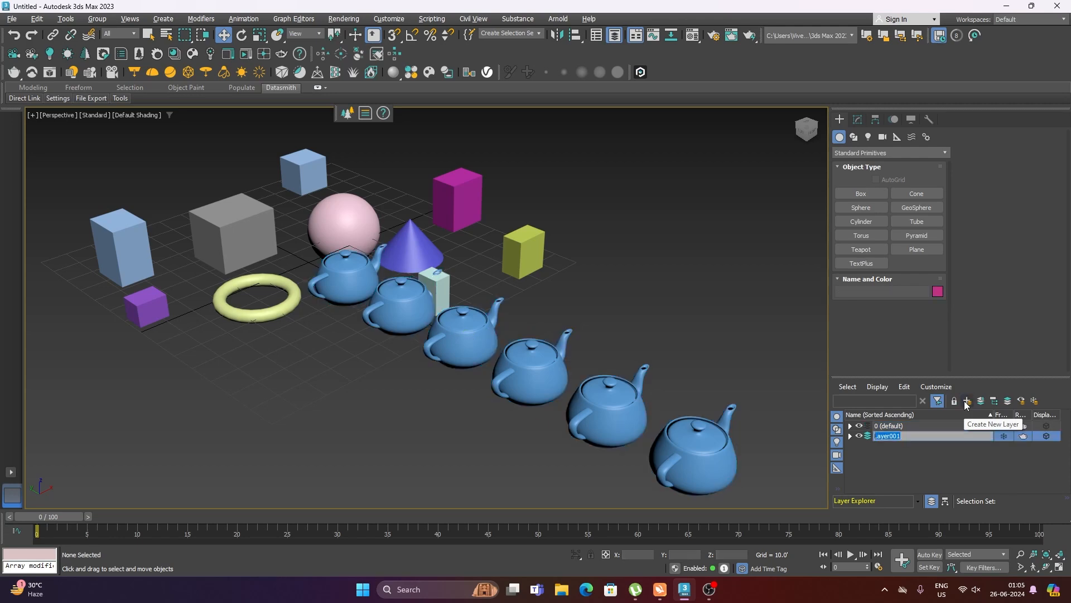
Step: Hide the new teapot layer, show it again, and highlight the default layer
double_click(860, 434)
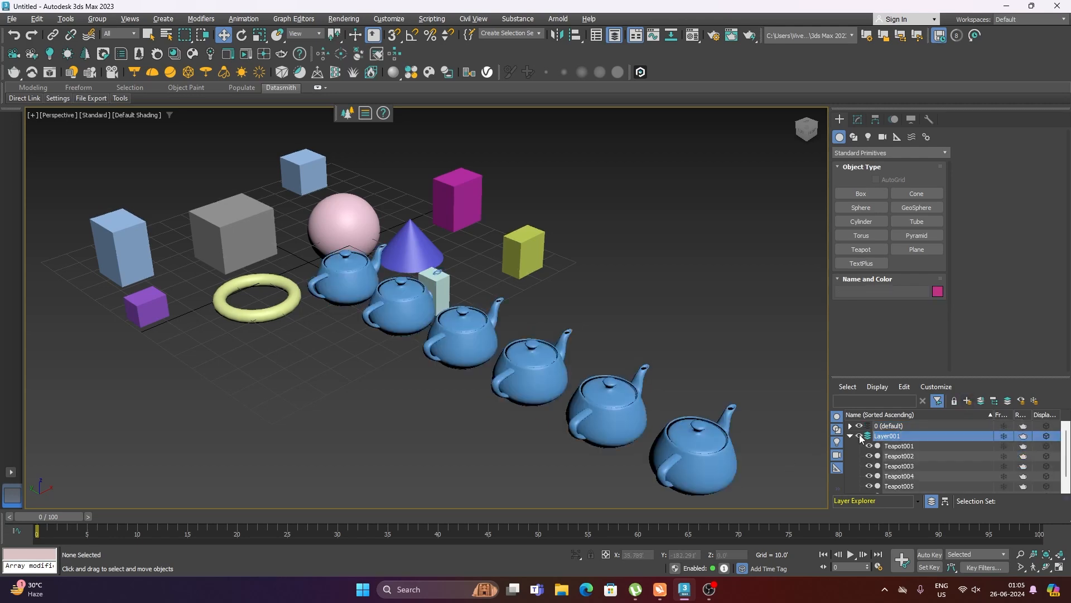
double_click(859, 435)
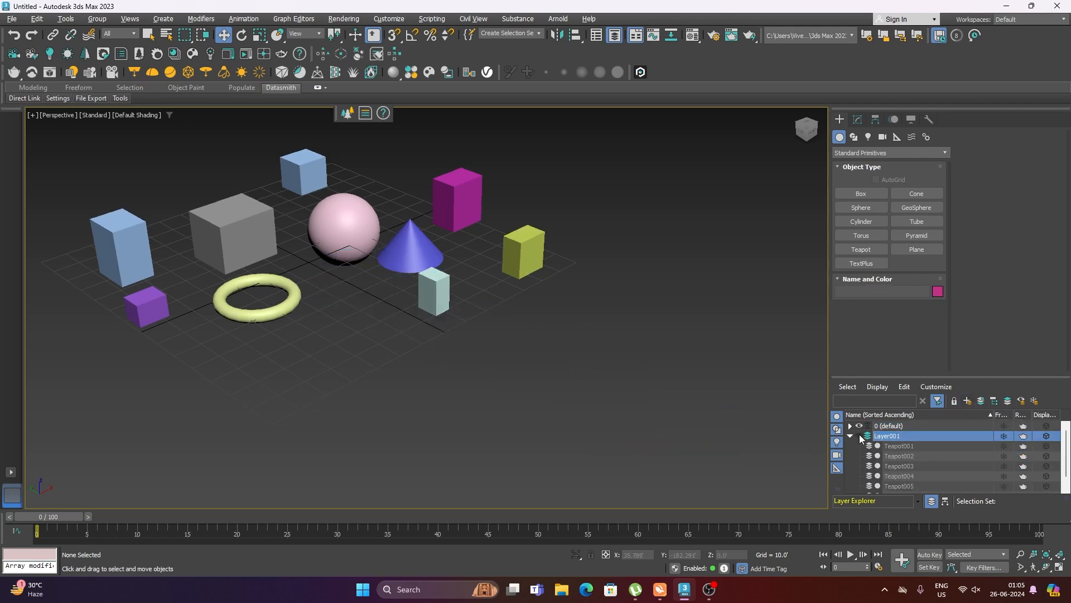
left_click(889, 426)
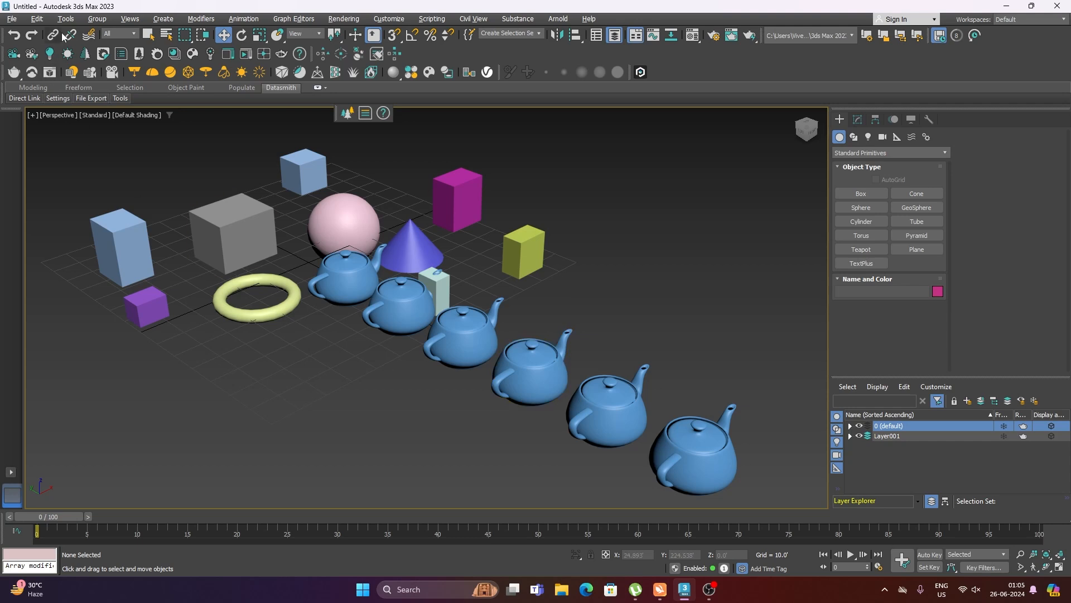
Step: Use Select By Color to select every object sharing the blue teapot's color
left_click(38, 20)
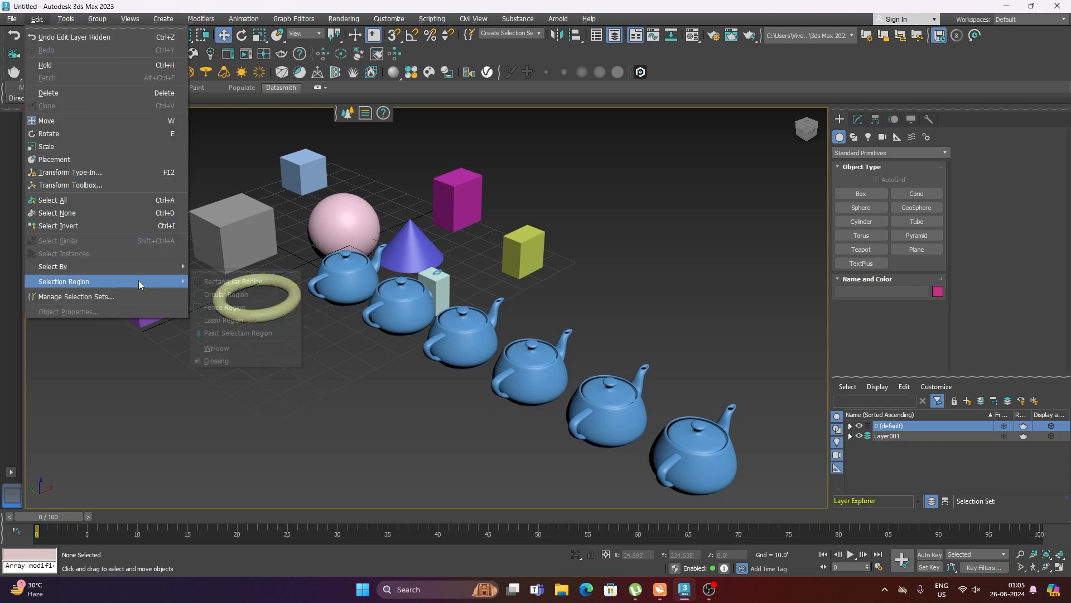
mouse_move(140, 267)
left_click(213, 292)
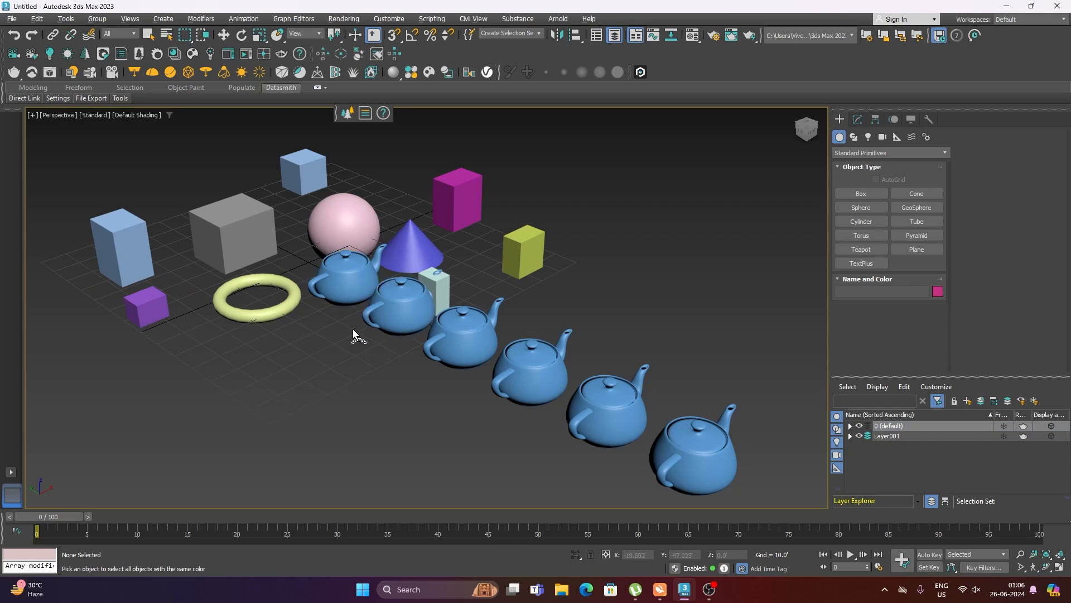
left_click(347, 302)
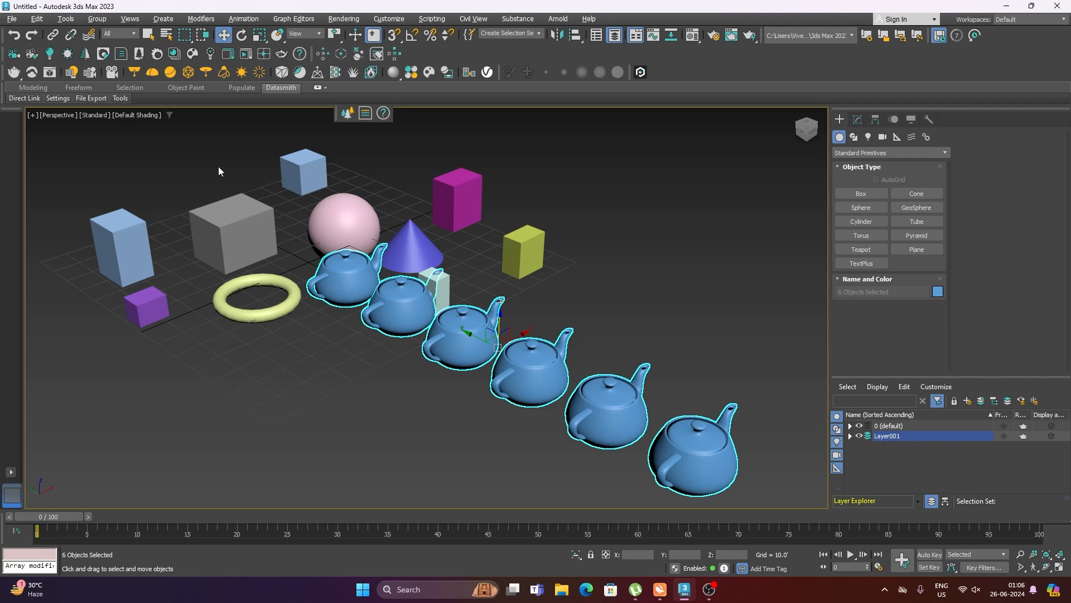
Step: Try the Select By Layer command, and select only the pink sphere
left_click(37, 19)
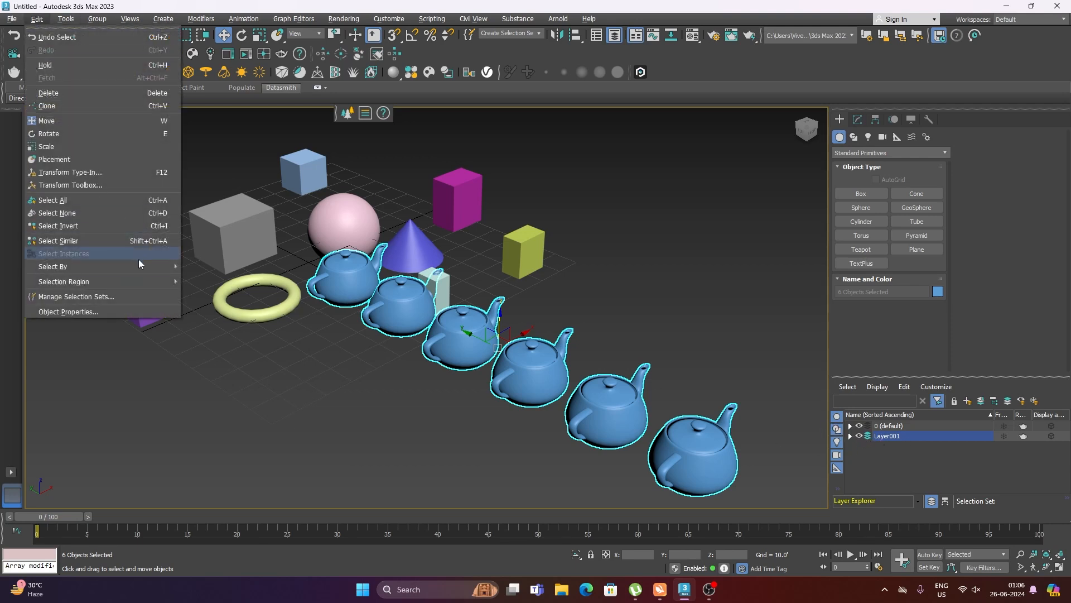
mouse_move(139, 266)
left_click(204, 280)
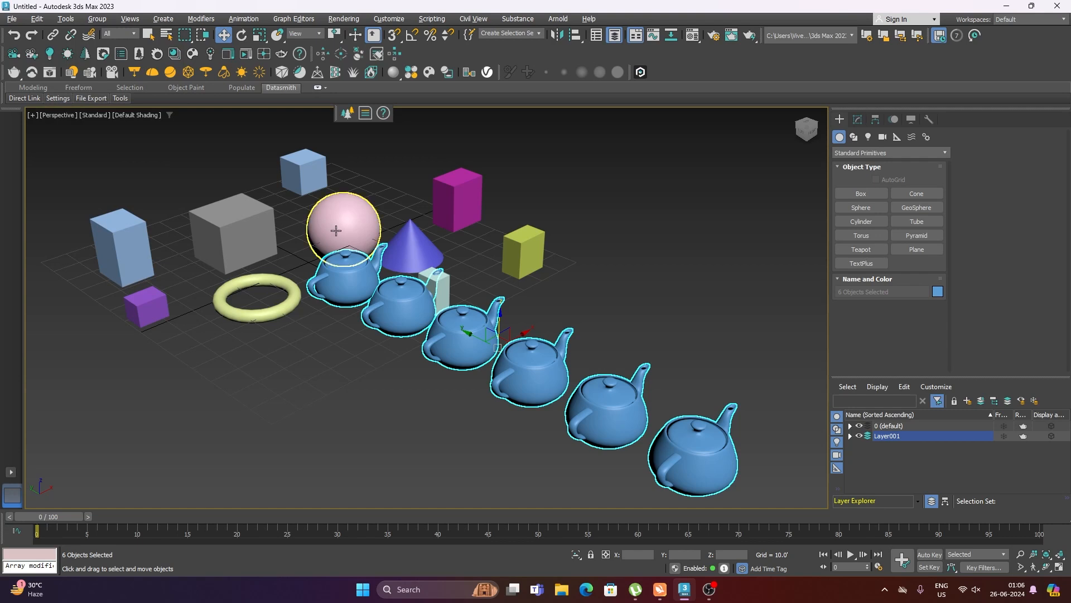
left_click(339, 206)
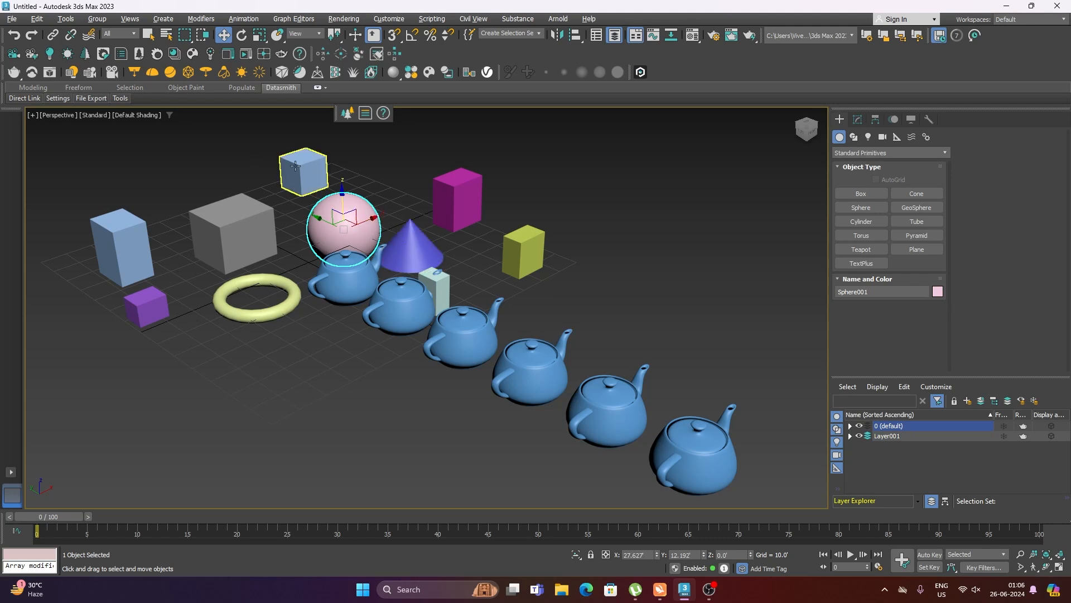
left_click(38, 20)
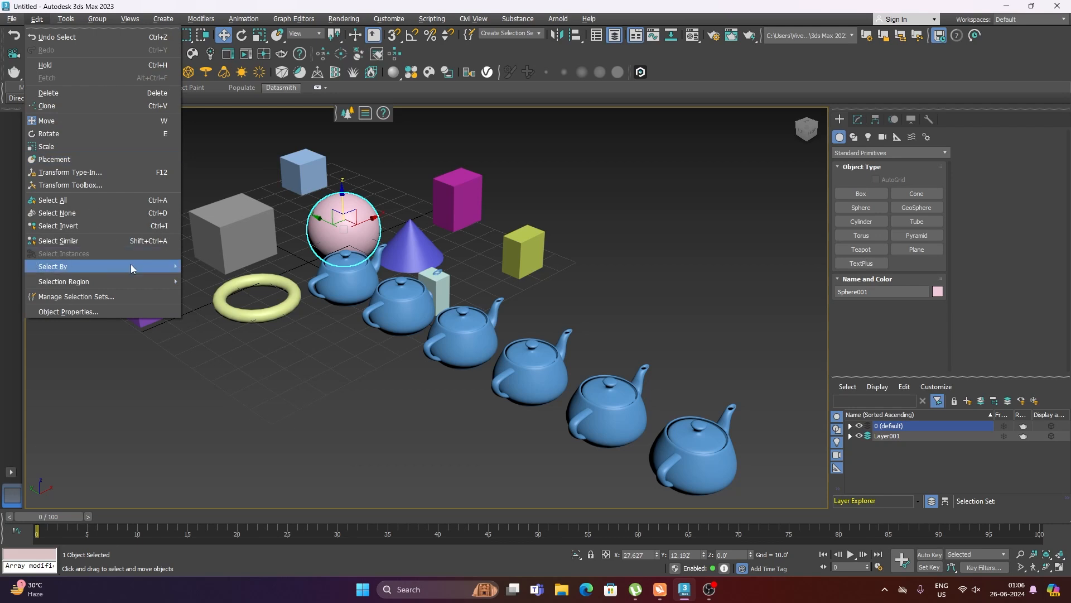
mouse_move(132, 265)
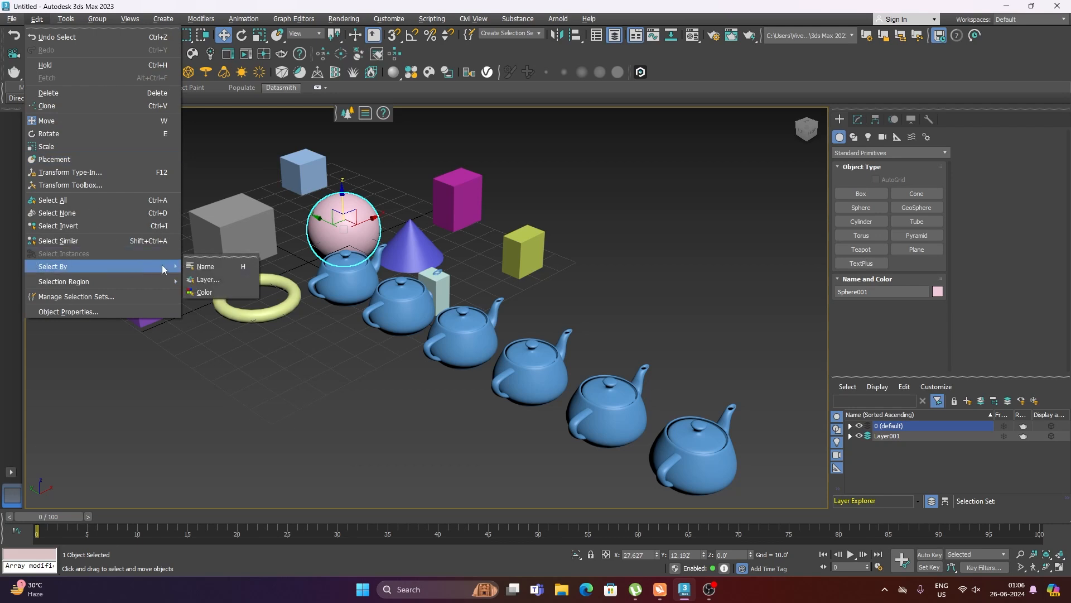
left_click(223, 293)
left_click(296, 370)
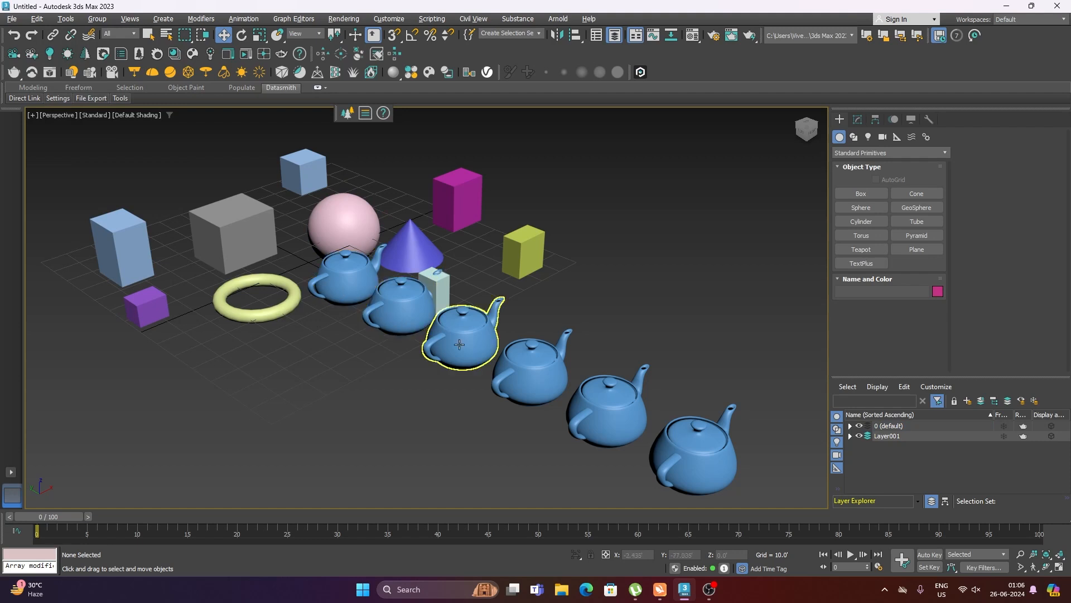
Step: Select the blue teapot nearest the sphere, and use Select By Color to select every object sharing the rear light-blue box's color
left_click(341, 276)
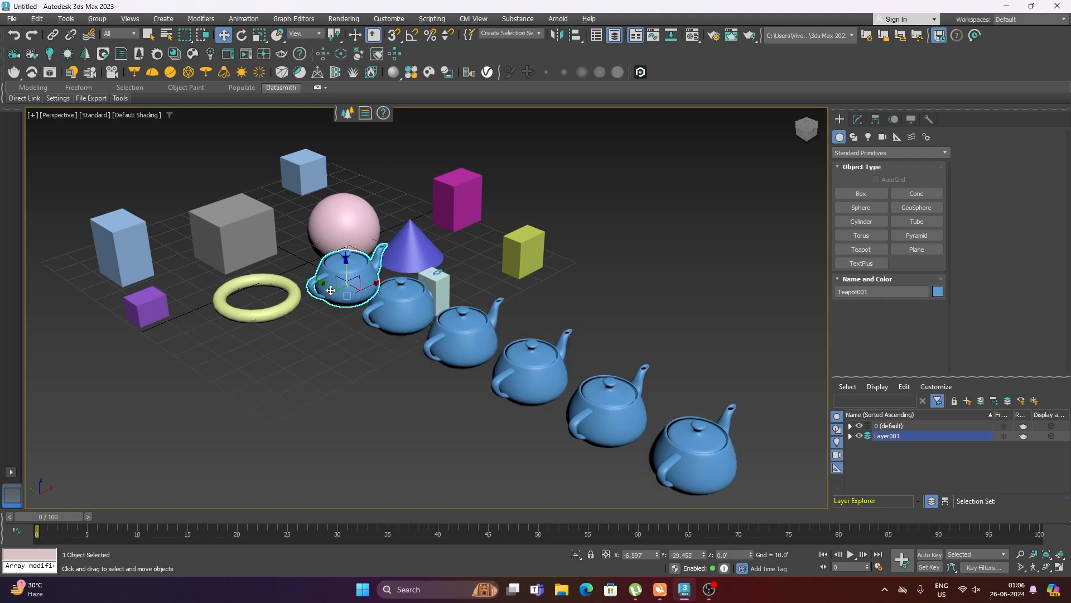
left_click(37, 18)
mouse_move(137, 266)
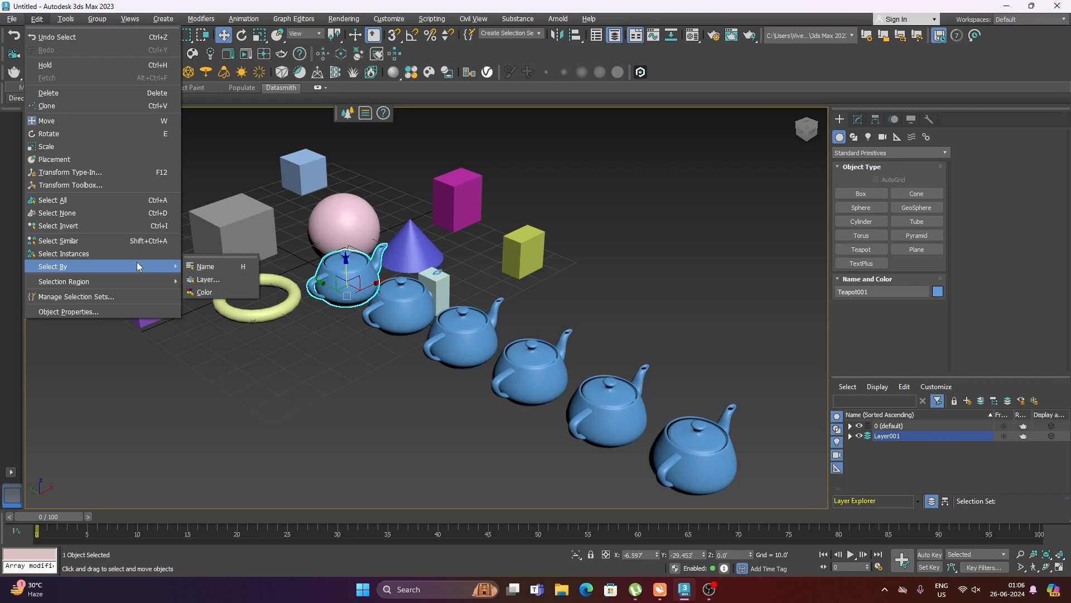
left_click(211, 292)
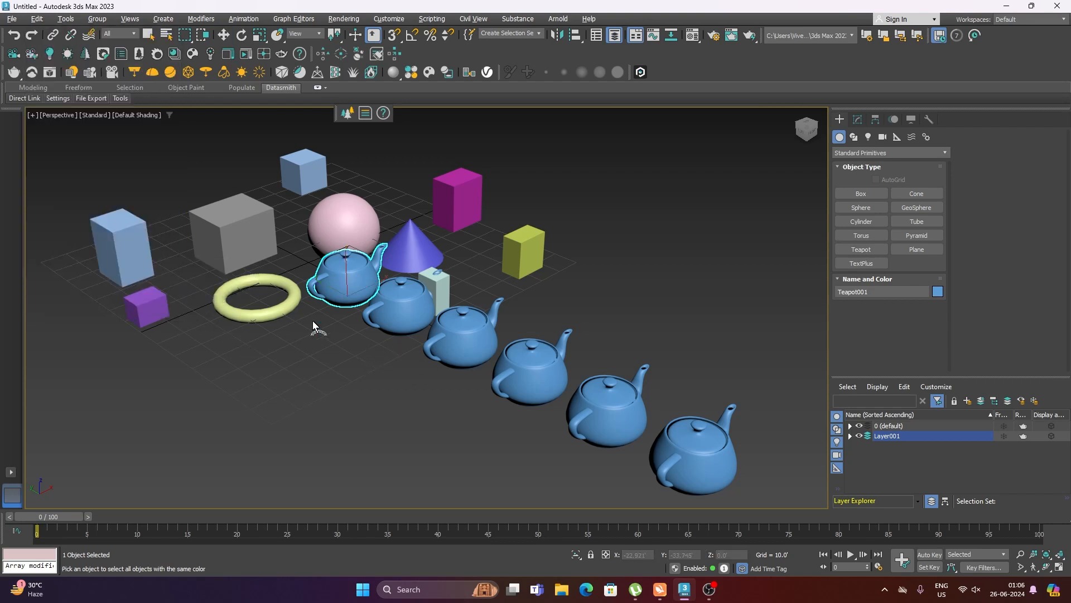
left_click(304, 181)
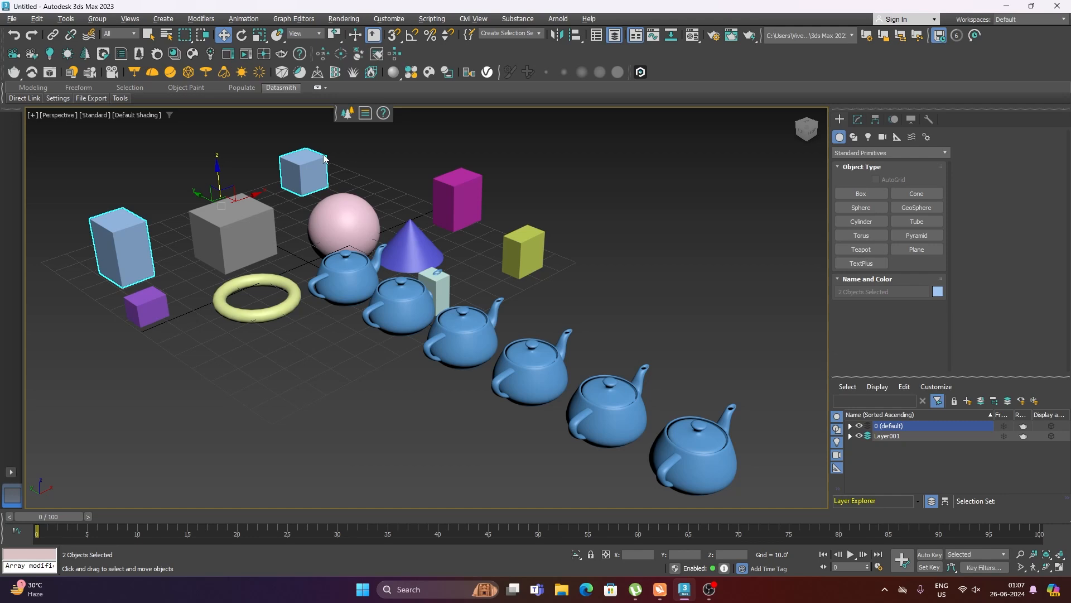
Step: Review the Selection Region options, clear the selection and draw a rectangular region in the empty area beyond the yellow-green box
left_click(37, 19)
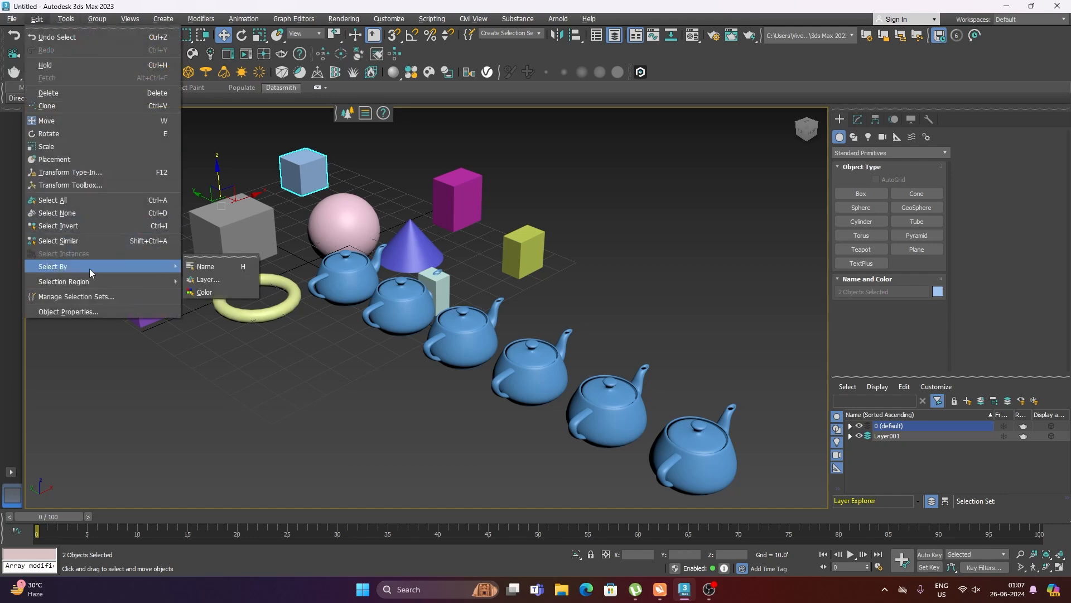
mouse_move(102, 280)
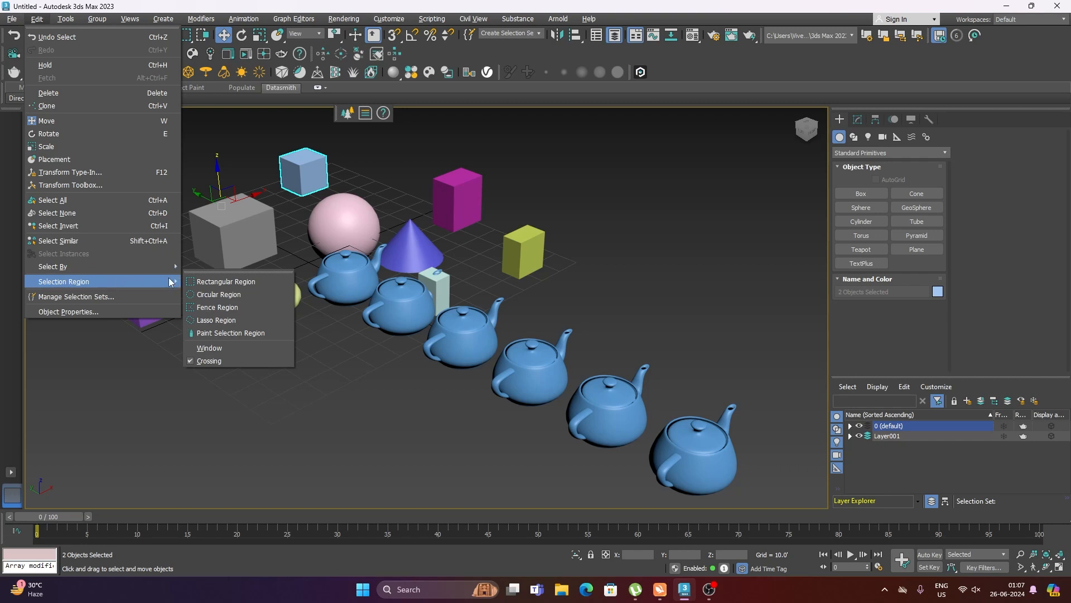
left_click(591, 180)
left_click_drag(554, 219, 555, 219)
left_click_drag(645, 159, 615, 206)
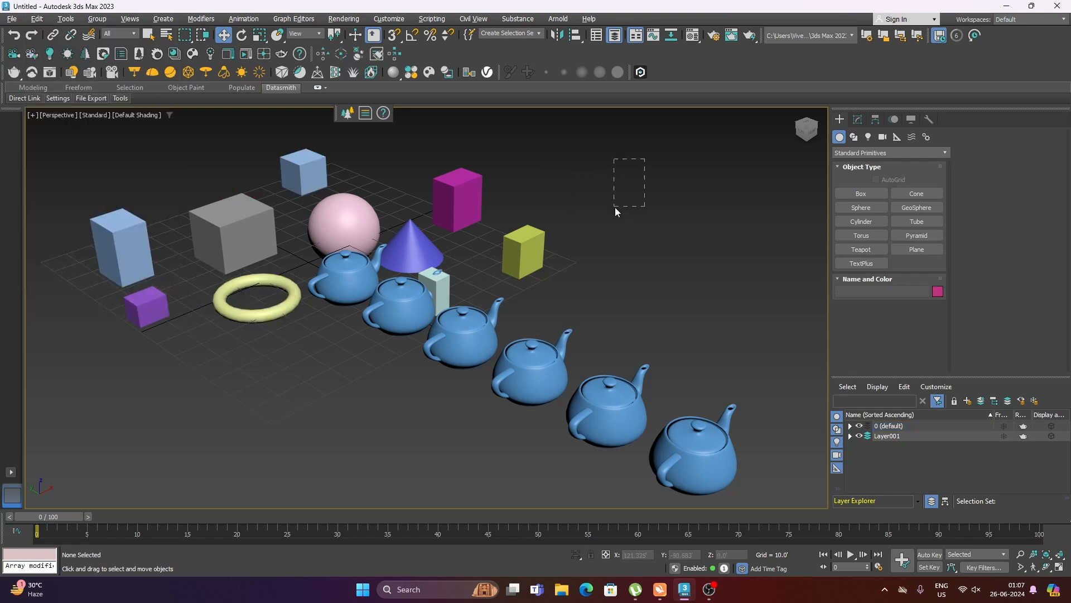
Step: Select the yellow-green box with a rectangular crossing region, and clear the selection
left_click_drag(544, 176, 628, 246)
left_click(605, 212)
left_click_drag(593, 206, 593, 217)
left_click_drag(501, 285, 501, 286)
left_click(600, 205)
left_click_drag(527, 299, 527, 300)
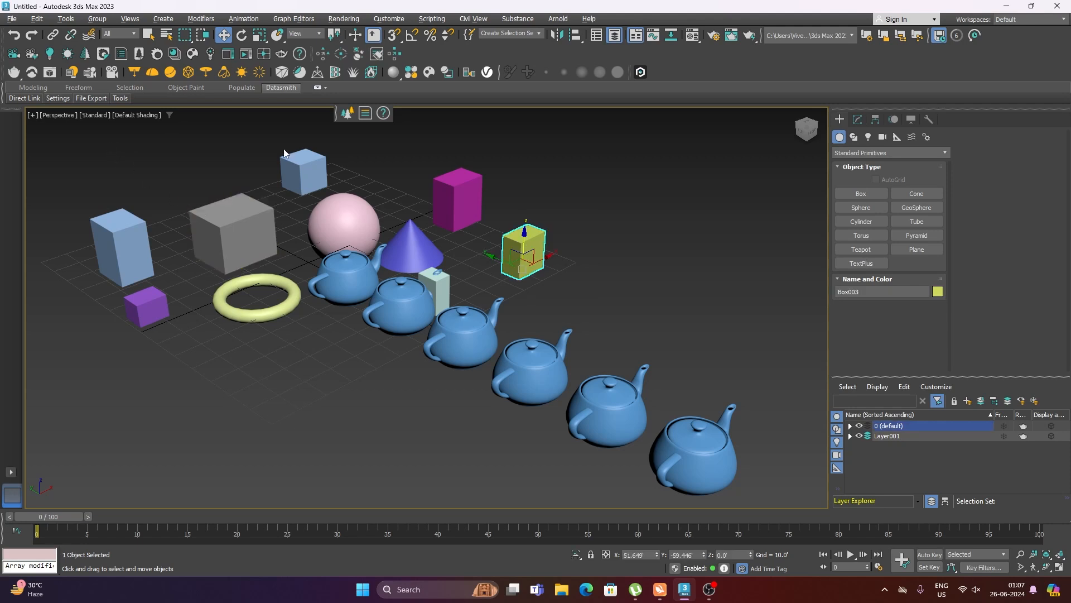
left_click_drag(452, 381, 458, 385)
left_click_drag(458, 384, 456, 384)
left_click(263, 346)
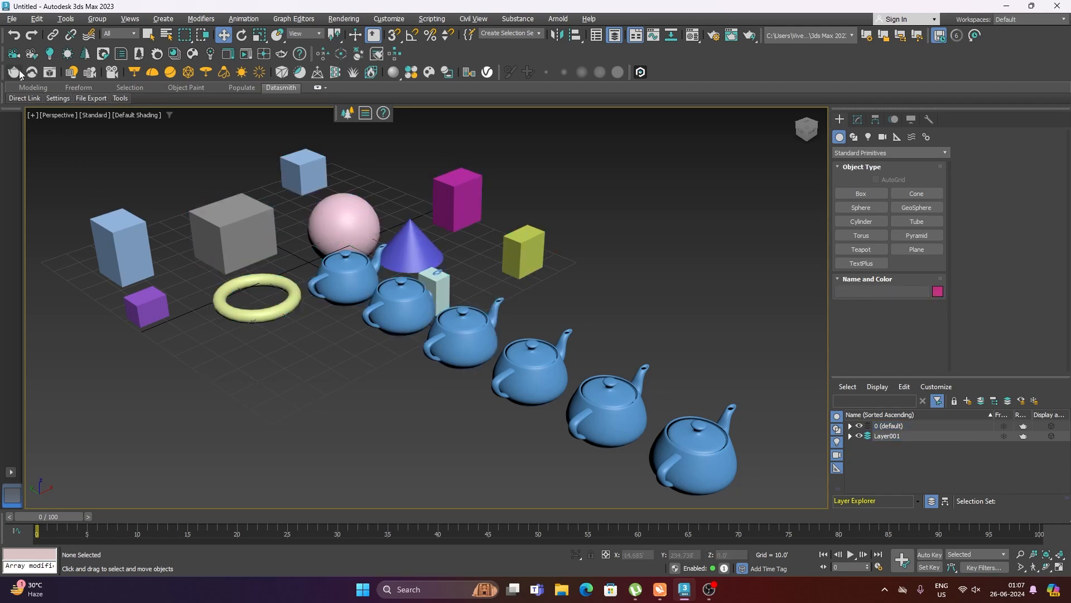
Step: Switch the selection region to Circular, draw a circular region centred on the cone, and clear the selection
left_click(37, 19)
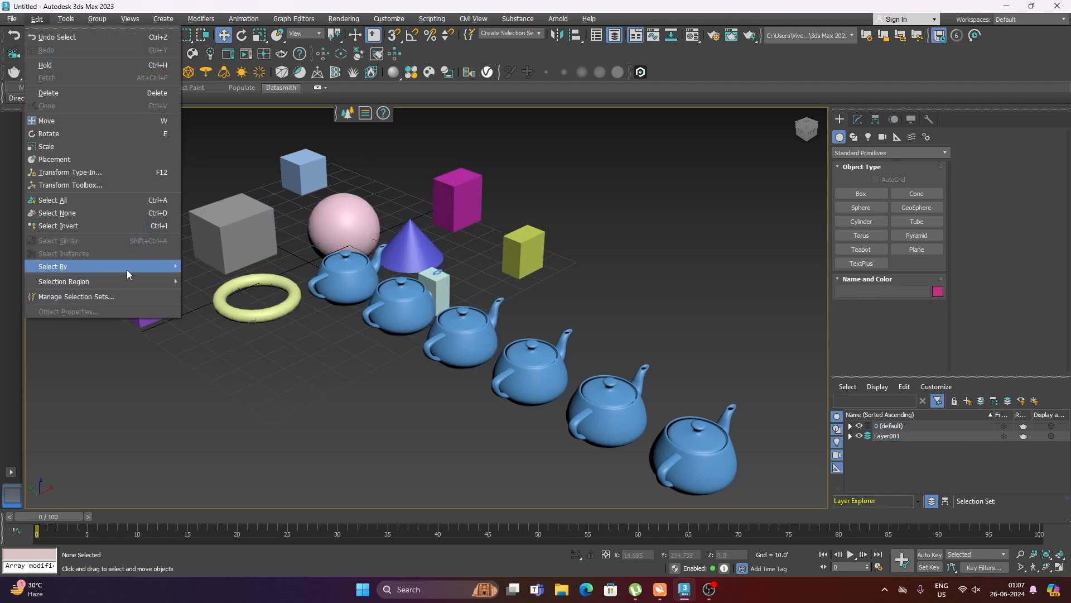
mouse_move(130, 282)
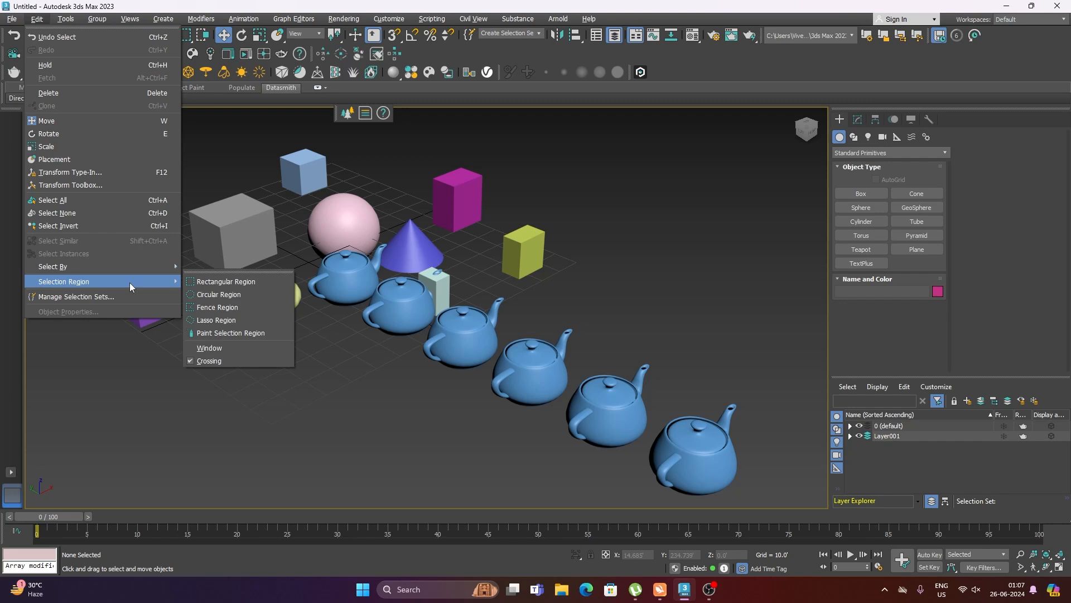
left_click(214, 295)
left_click_drag(409, 209, 470, 266)
left_click(326, 414)
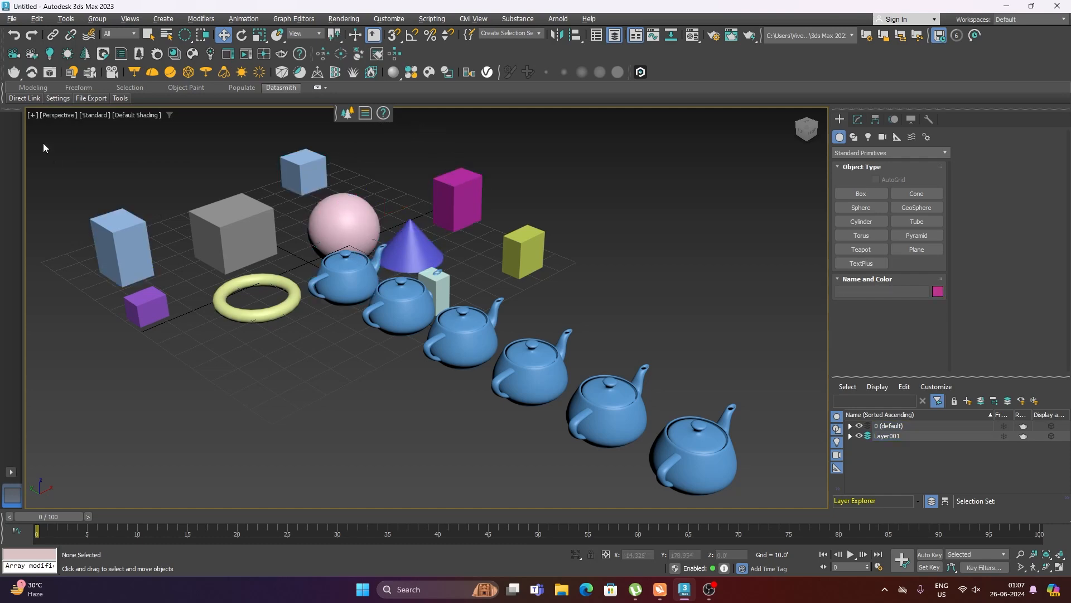
Step: Switch to Fence Region and outline a polygon that selects the purple box, the pale box and the second to fourth teapots
left_click(40, 19)
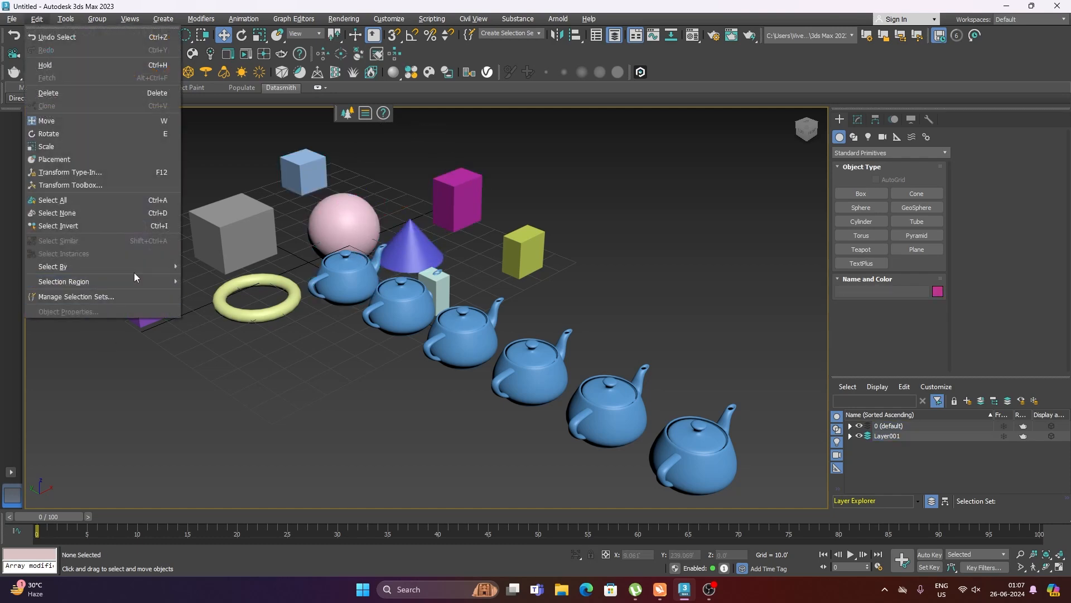
mouse_move(136, 279)
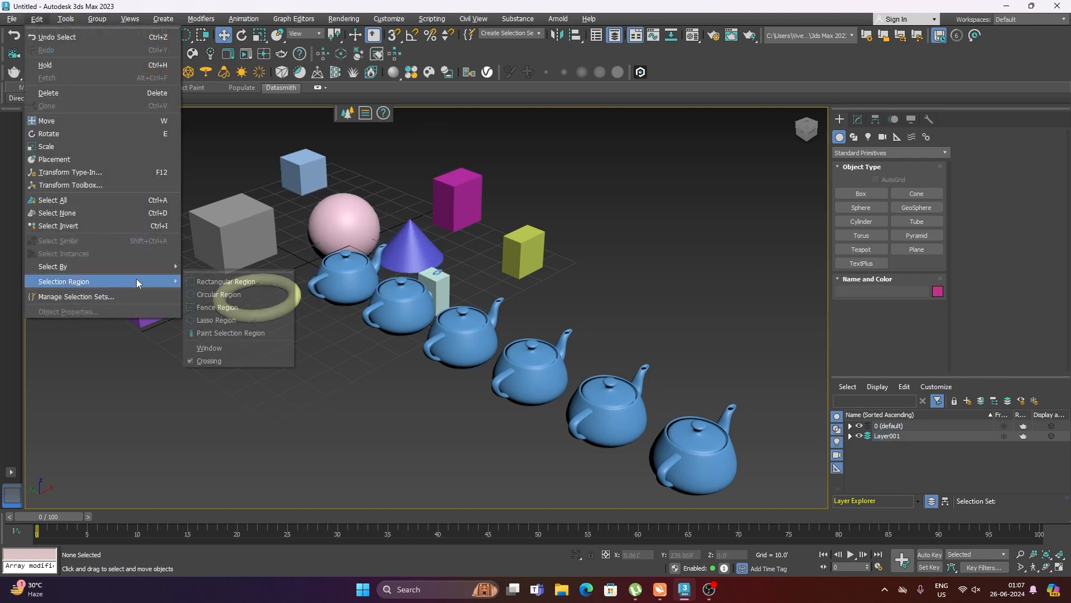
left_click(244, 307)
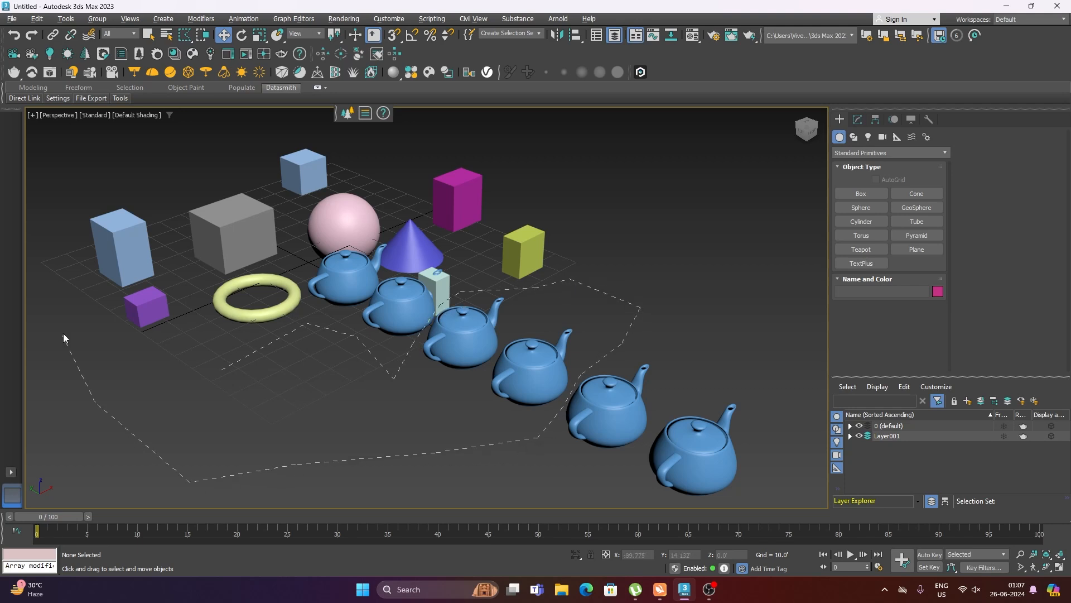
left_click_drag(130, 289, 155, 285)
mouse_move(208, 363)
left_mouse_down()
mouse_move(223, 370)
mouse_move(217, 380)
left_mouse_up()
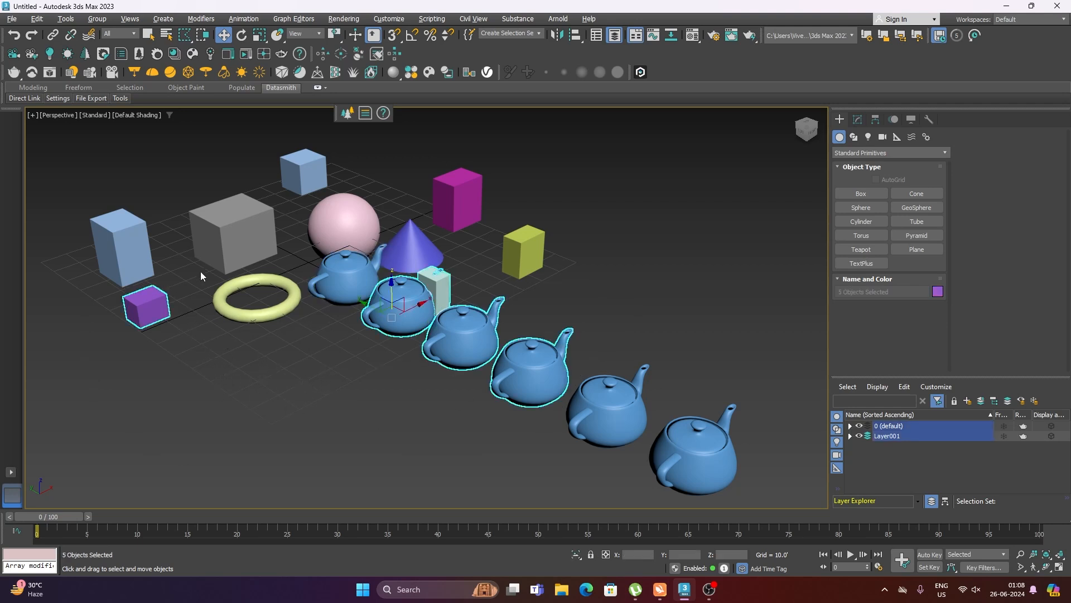
Step: Switch to Lasso Region and select the purple, gray and rear light-blue boxes, the torus, the sphere and the first teapot with a freehand outline
left_click(47, 21)
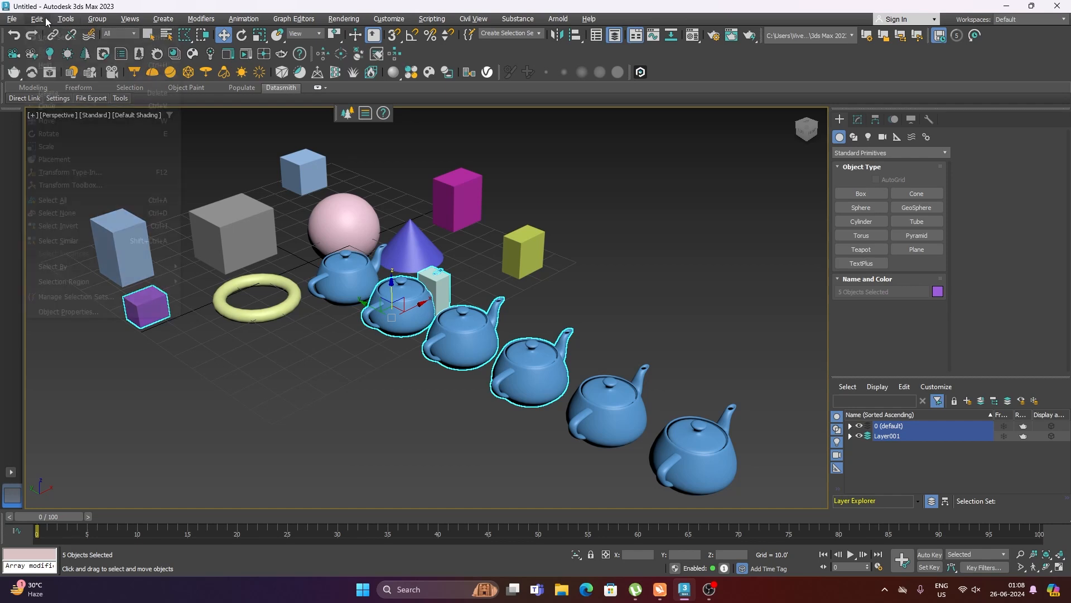
mouse_move(127, 283)
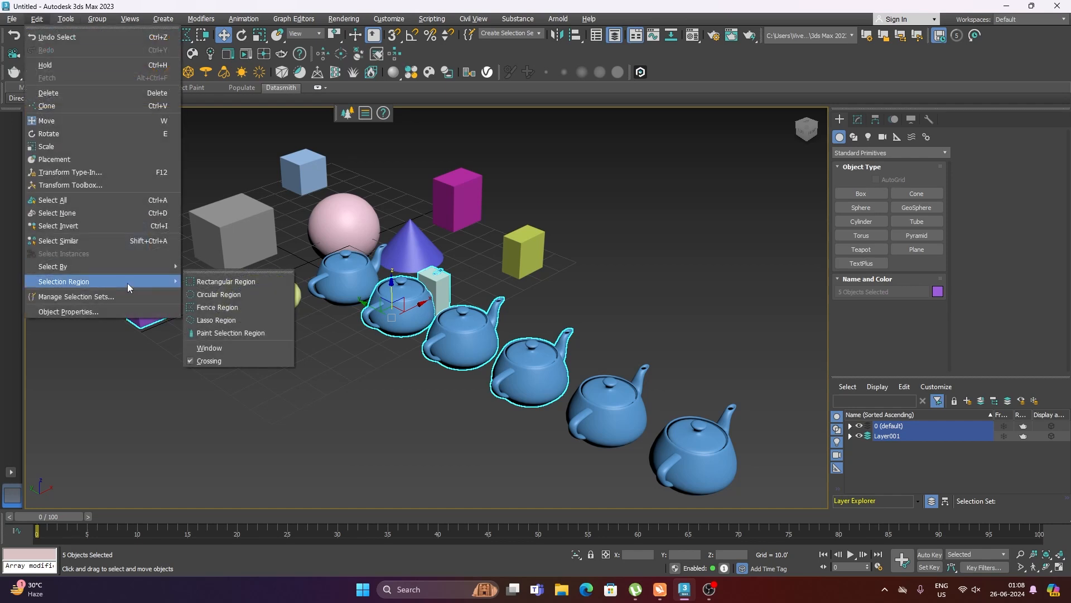
left_click(250, 320)
left_click(287, 375)
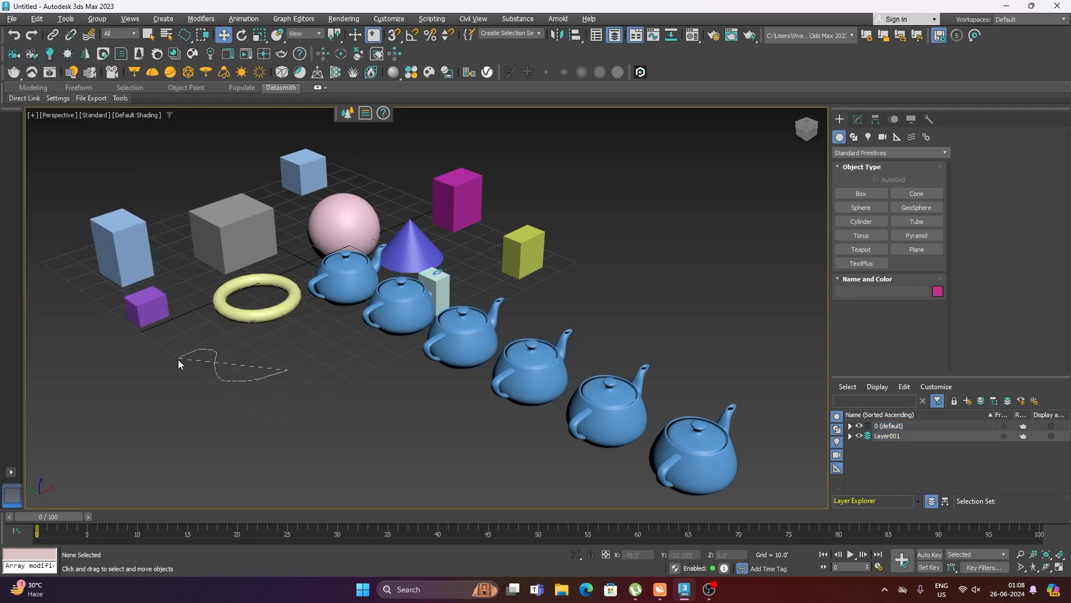
mouse_move(178, 360)
left_mouse_down()
mouse_move(110, 313)
mouse_move(128, 288)
mouse_move(190, 284)
mouse_move(186, 199)
mouse_move(279, 195)
mouse_move(302, 237)
mouse_move(292, 260)
mouse_move(304, 248)
mouse_move(300, 147)
mouse_move(337, 170)
mouse_move(308, 214)
mouse_move(309, 286)
mouse_move(293, 352)
mouse_move(260, 373)
left_mouse_up()
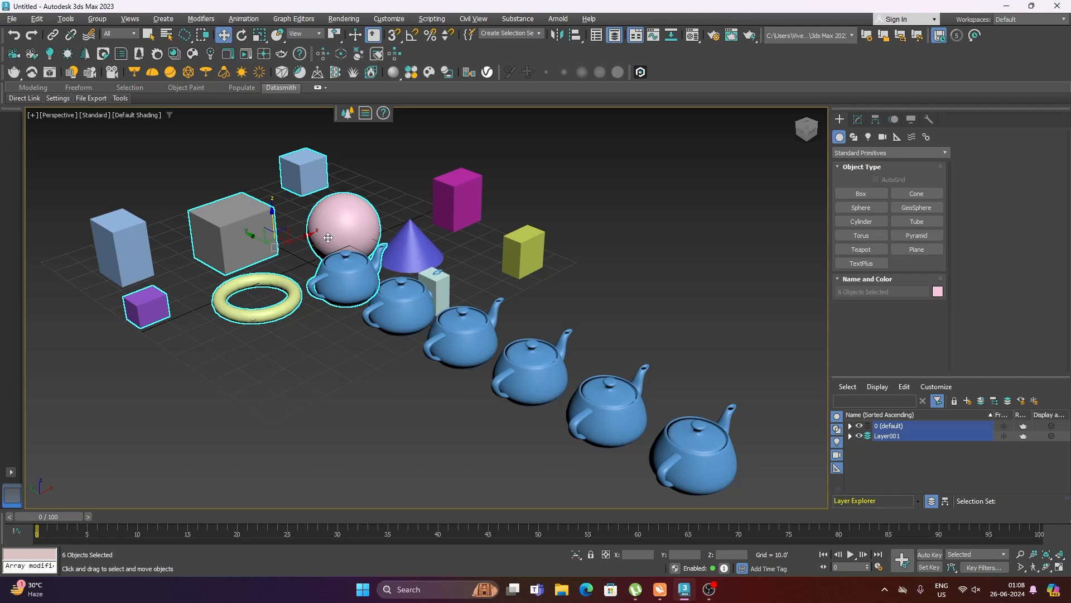
Step: Switch to Paint Selection Region, brush over the torus and all six teapots to select them, and clear the selection
left_click(37, 19)
mouse_move(124, 267)
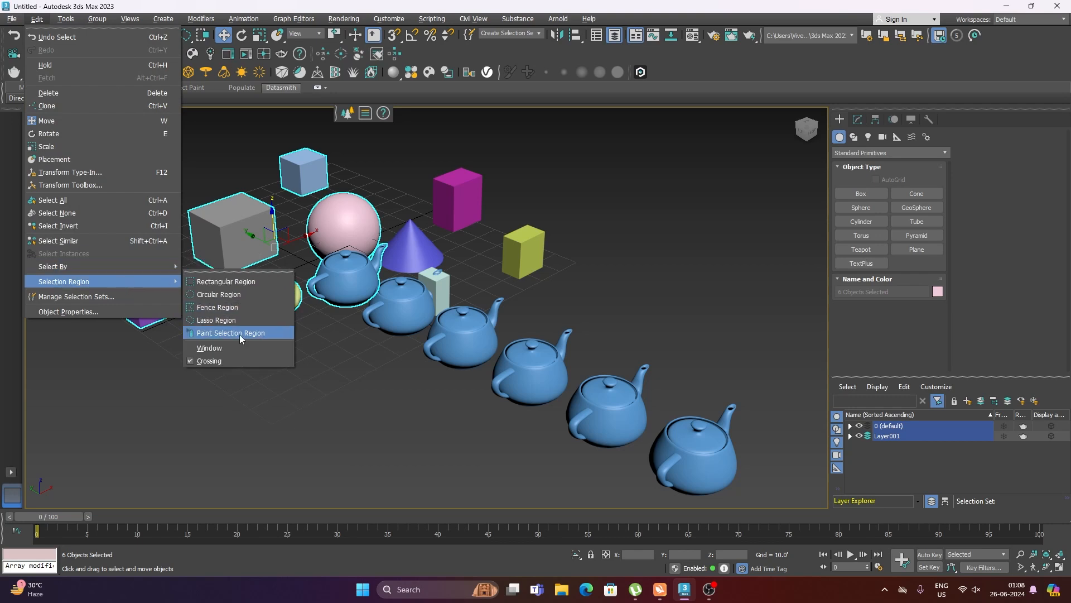
left_click(239, 334)
left_click(263, 376)
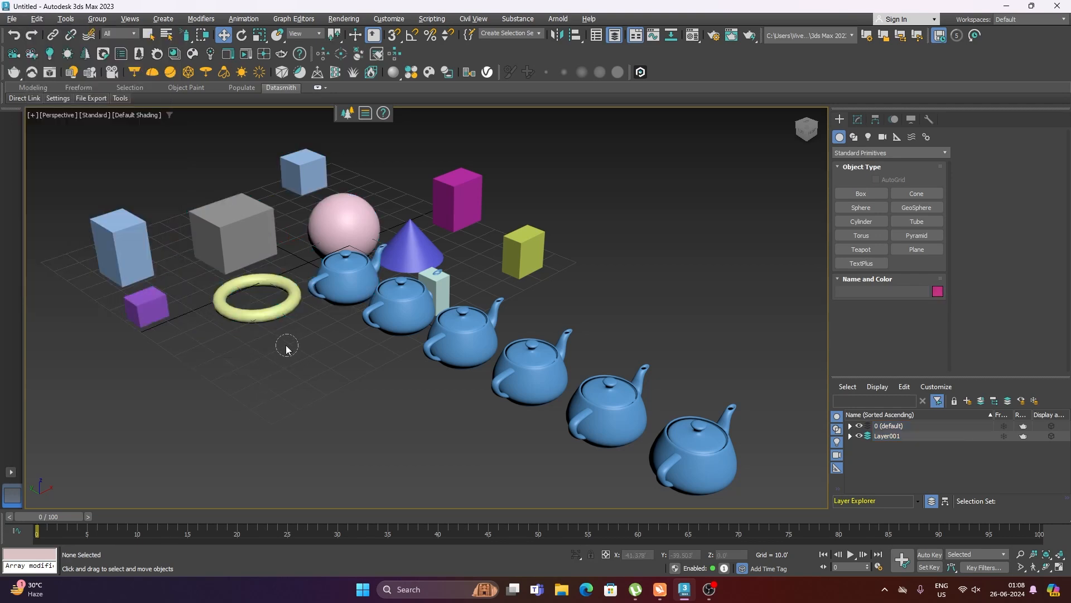
left_click(264, 330)
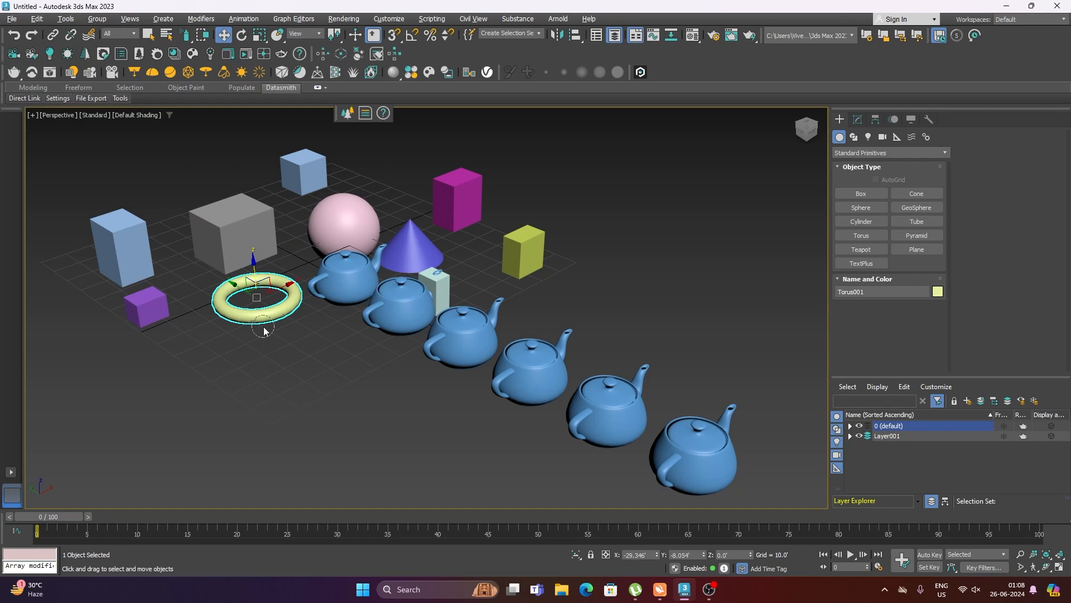
mouse_move(264, 330)
left_mouse_down()
mouse_move(338, 287)
mouse_move(693, 448)
left_mouse_up()
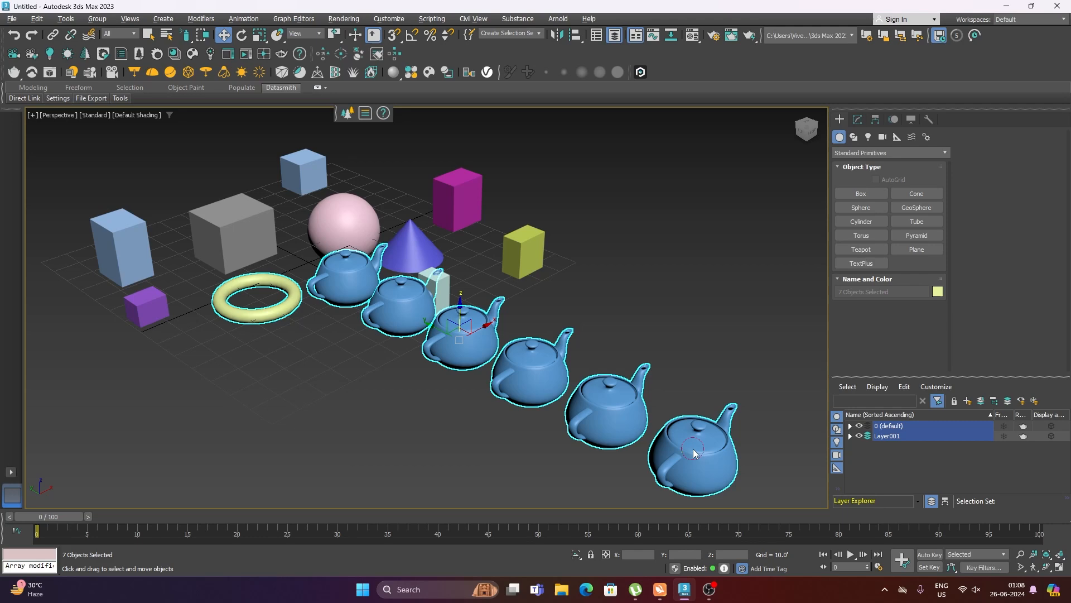
left_click(175, 127)
Step: Switch back to Rectangular Region and select the yellow-green box with a region that crosses it in Crossing mode
left_click(39, 20)
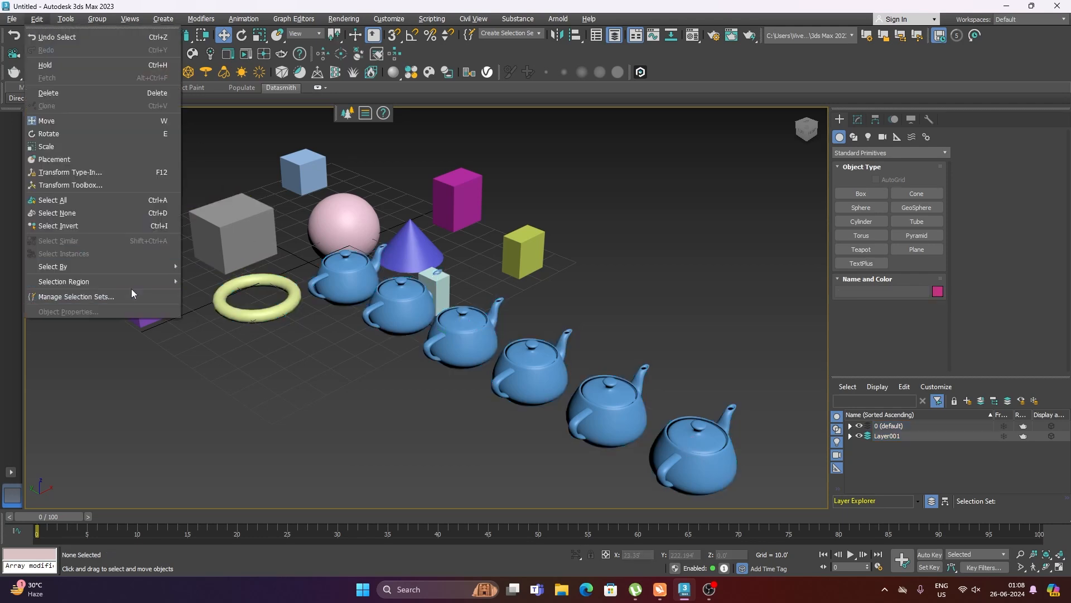
mouse_move(136, 283)
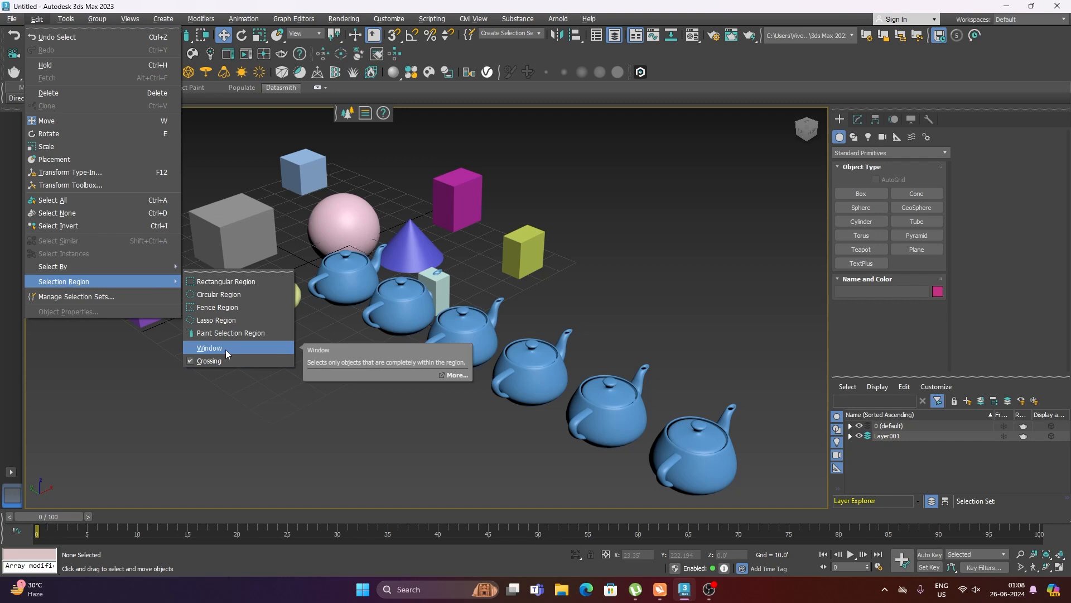
left_click(235, 284)
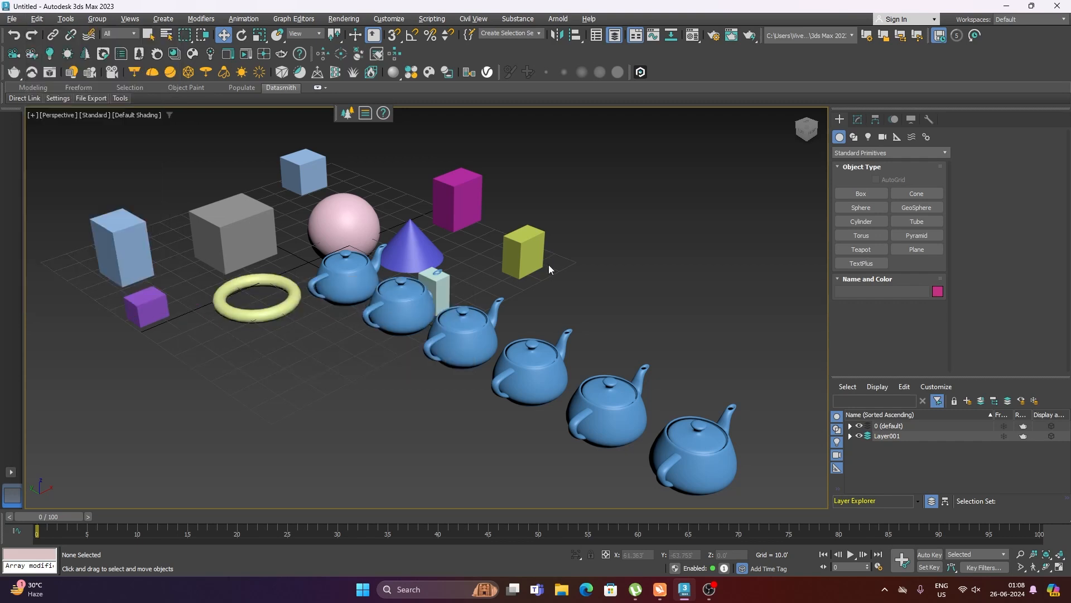
left_click_drag(523, 293, 524, 297)
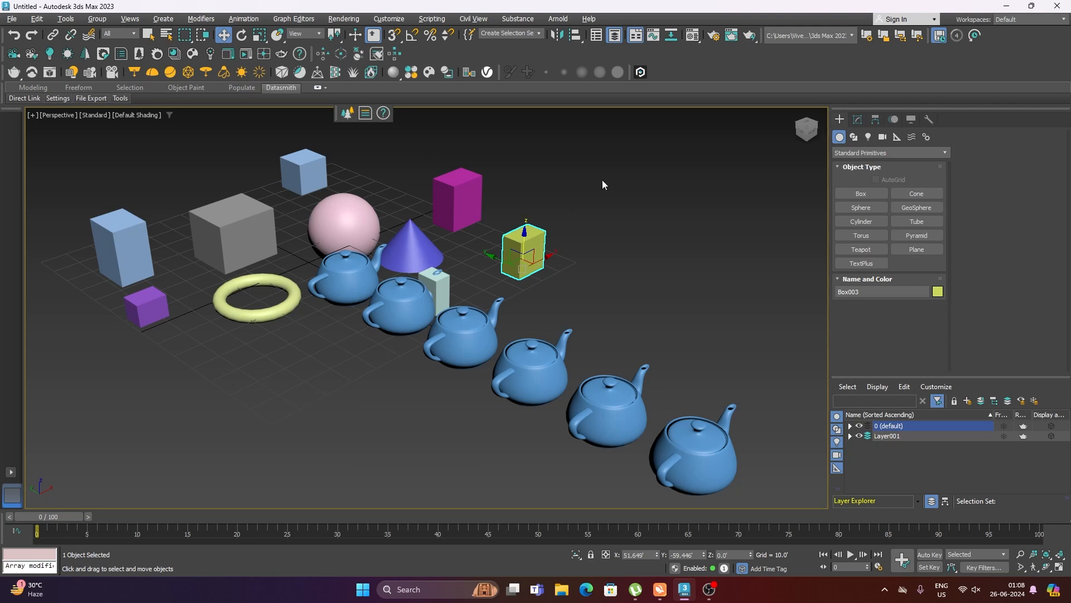
left_click_drag(598, 186, 579, 234)
left_click_drag(497, 292, 496, 292)
Step: Set the selection region to Window mode, test it partly over the torus, and select the purple box by enclosing it completely
left_click(36, 18)
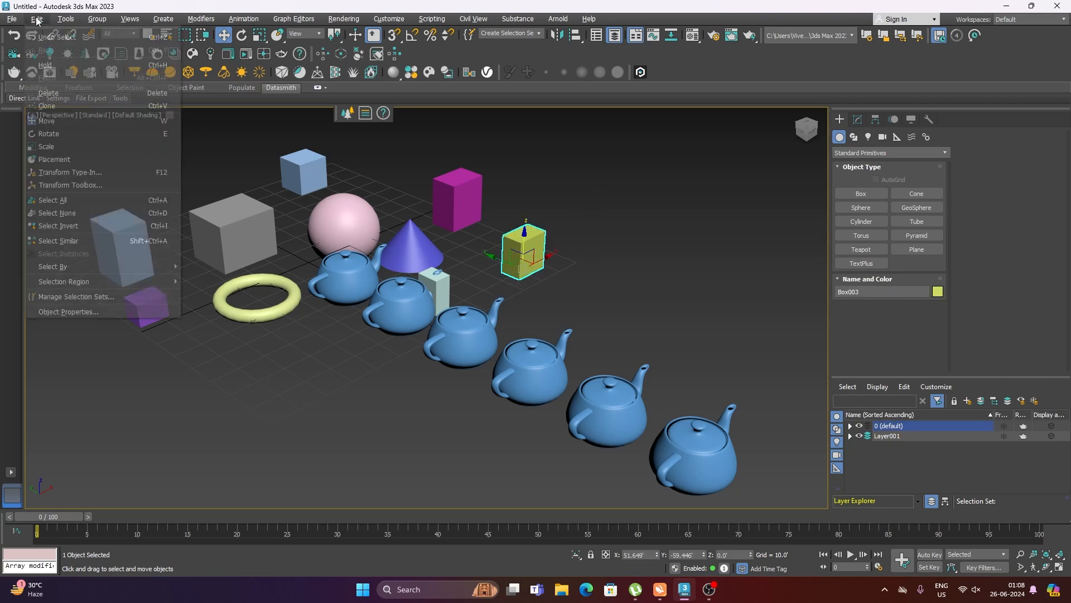
mouse_move(120, 267)
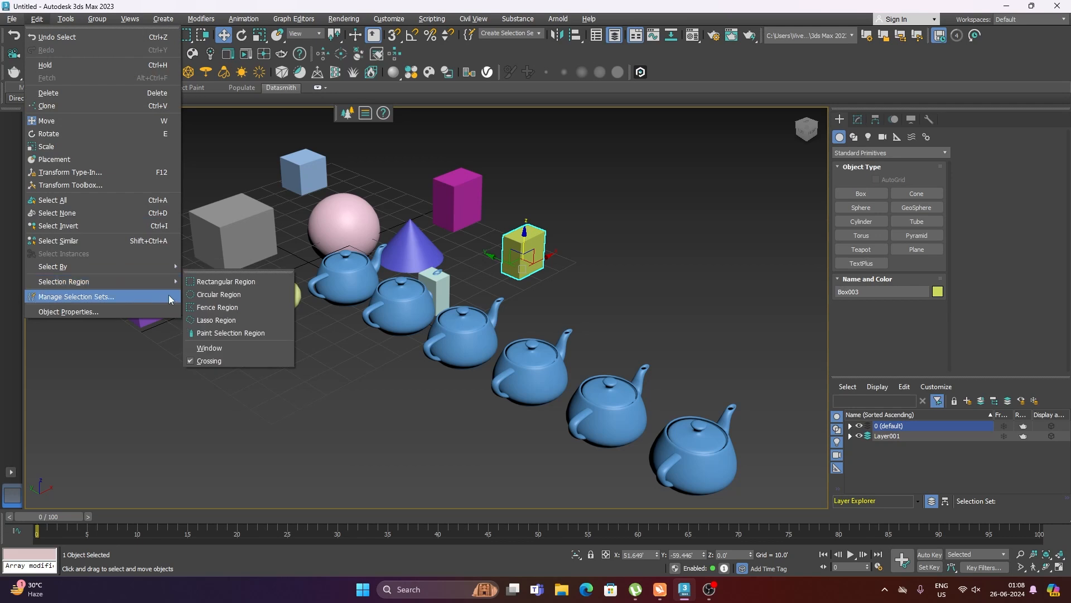
left_click(209, 349)
left_click(275, 399)
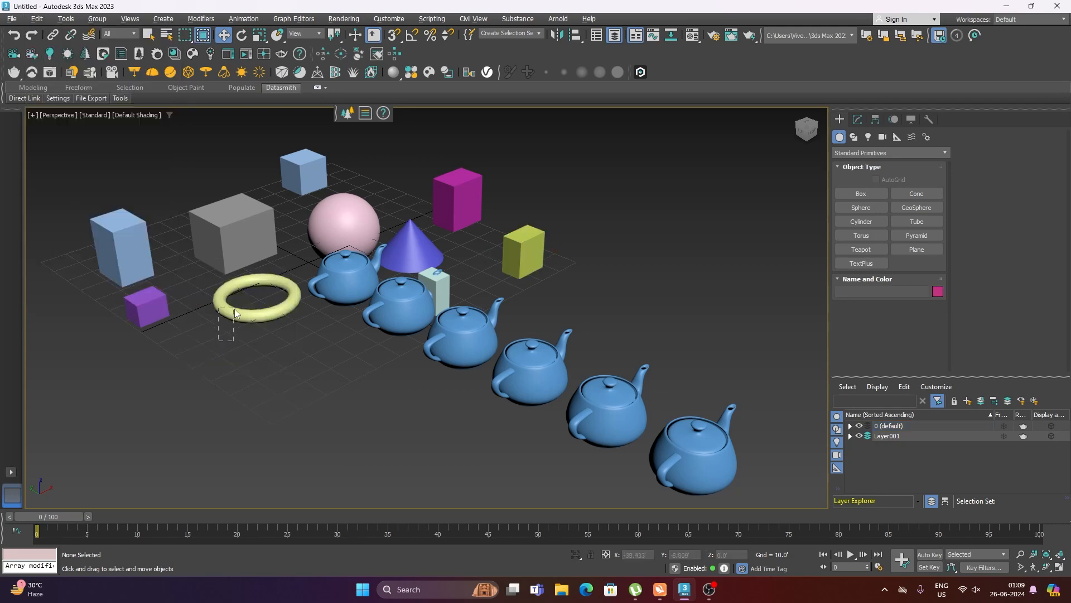
left_click_drag(218, 348, 247, 323)
left_click_drag(176, 277, 120, 350)
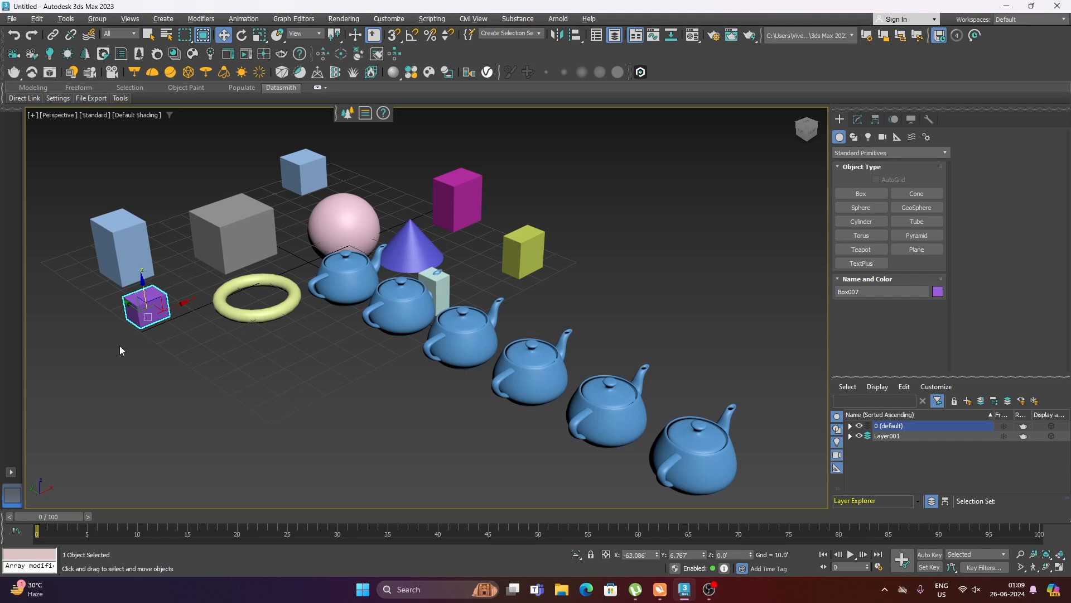